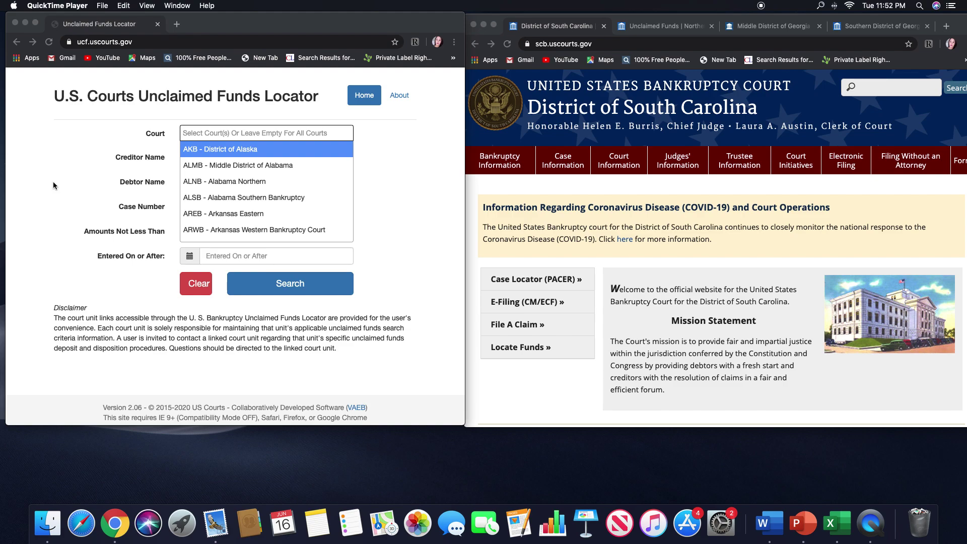
Step: Clear the text typed into the court locator's court field
left_click(193, 133)
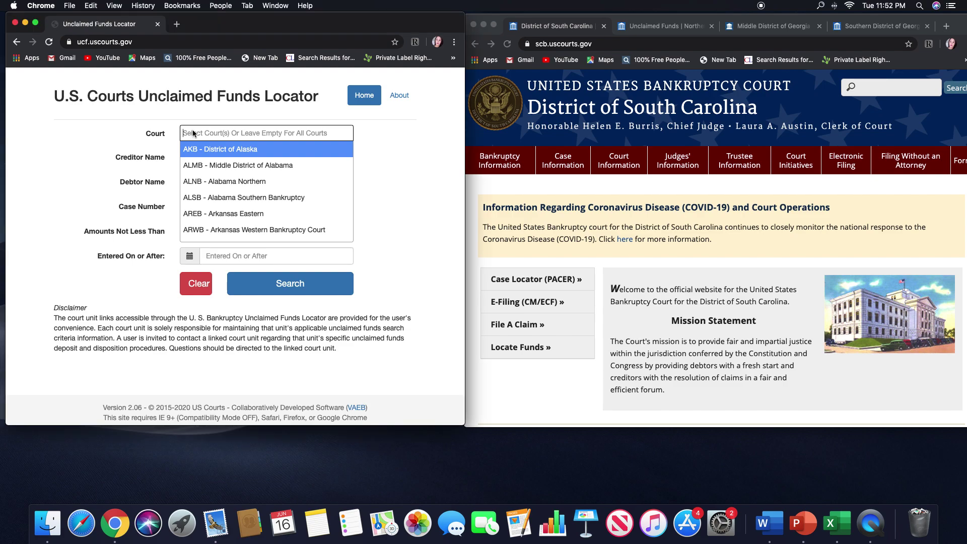
type("south")
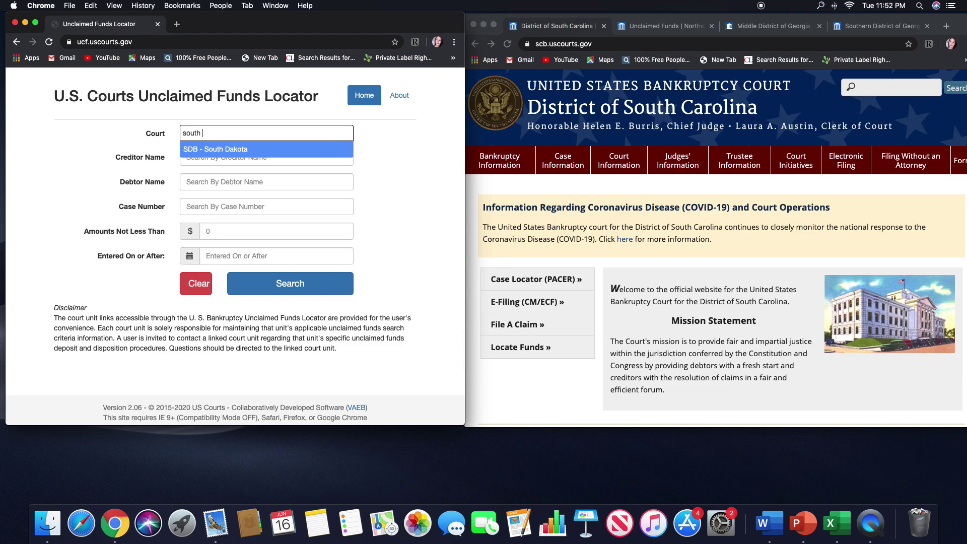
key("BackSpace")
key("BackSpace")
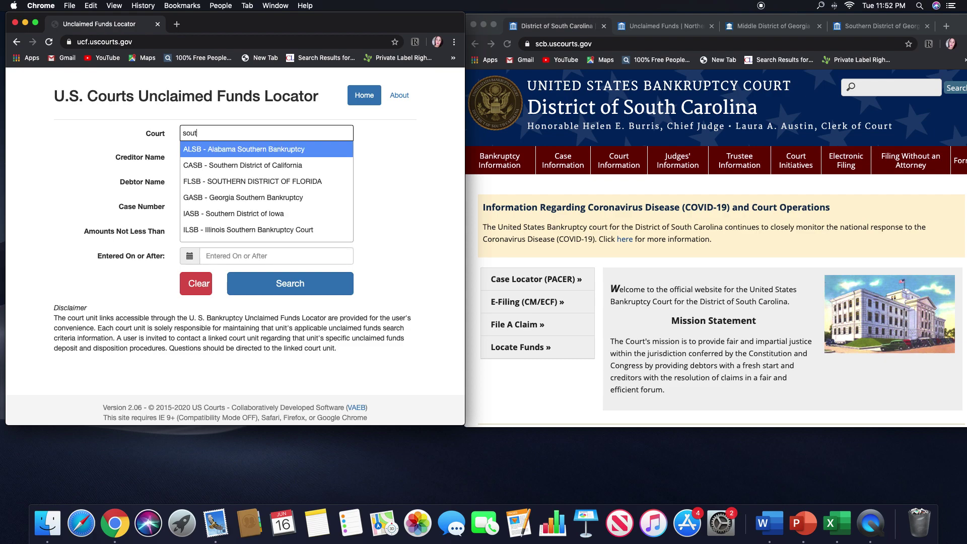
key("BackSpace")
key("BackSpace")
key("BackSpace")
key("BackSpace")
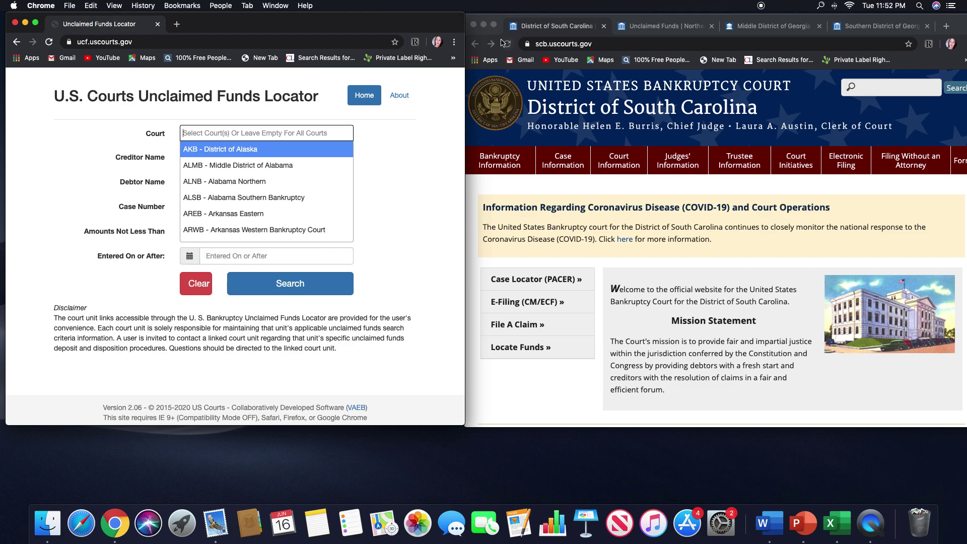
Step: Search the court site for 'unclaimed funds' and open the Unclaimed Funds Database listing
left_click(878, 88)
type("unclaimed funds")
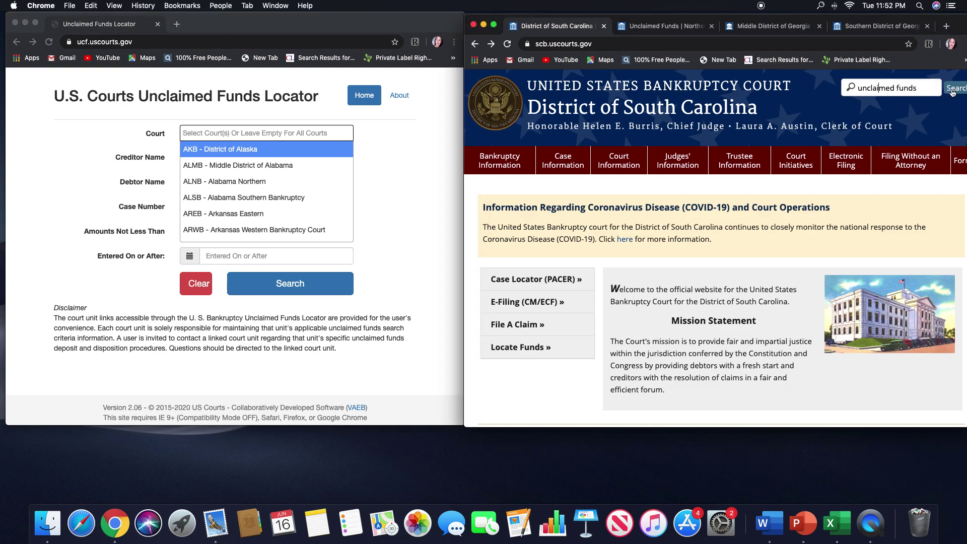
left_click(952, 91)
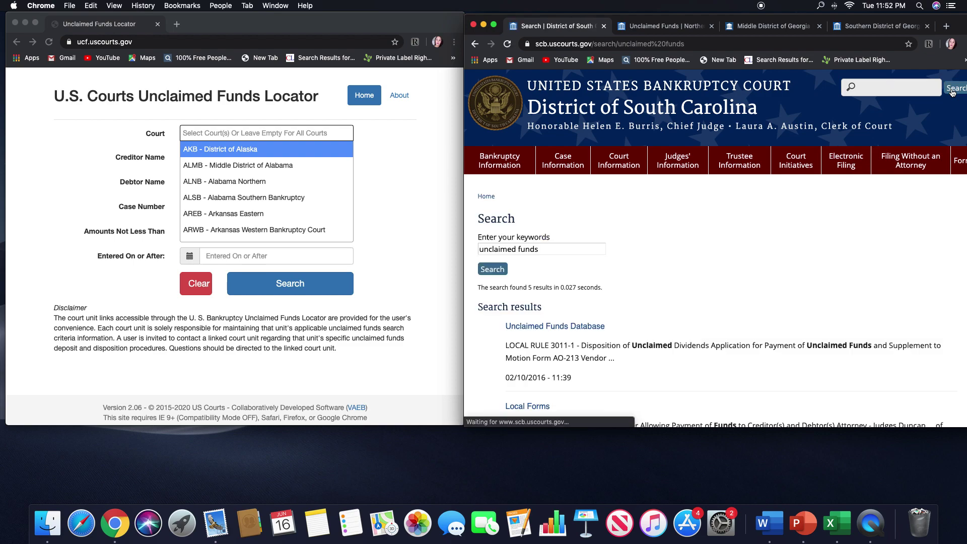
scroll(597, 310, "down", 1)
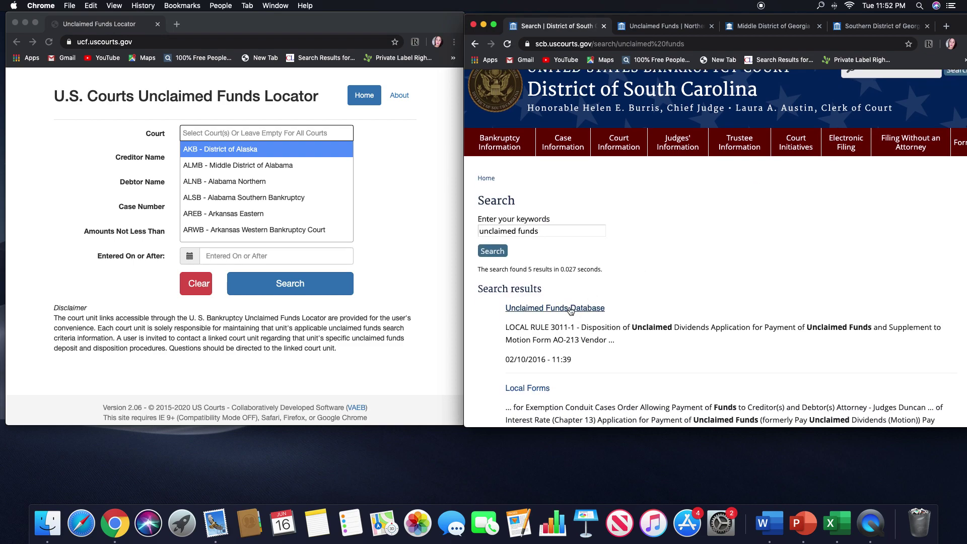
left_click(571, 310)
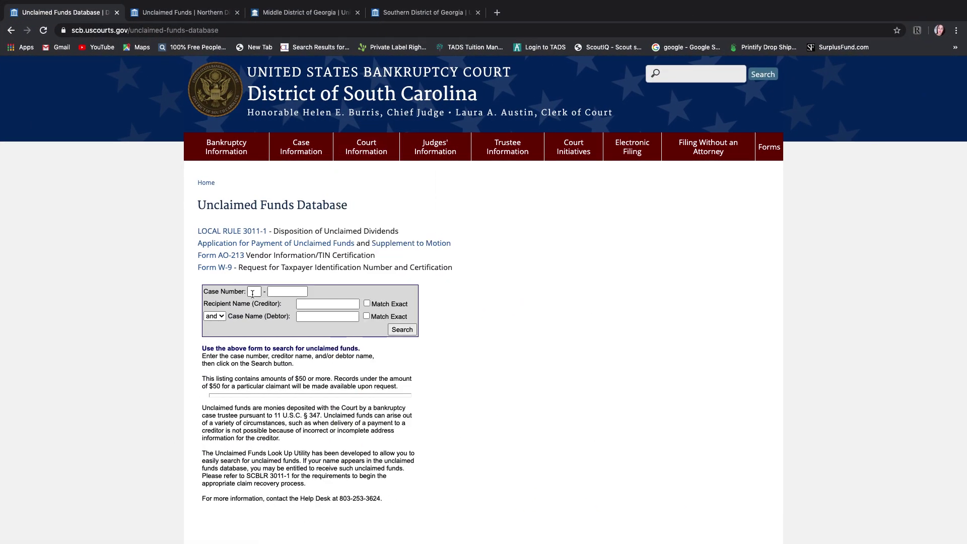
left_click(401, 331)
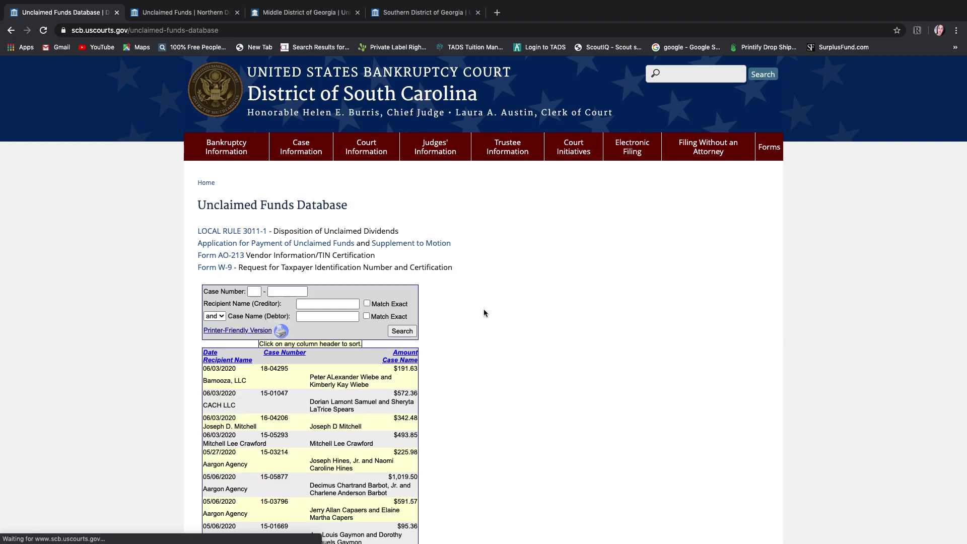
scroll(465, 311, "down", 1)
scroll(465, 311, "down", 3)
scroll(465, 311, "down", 1)
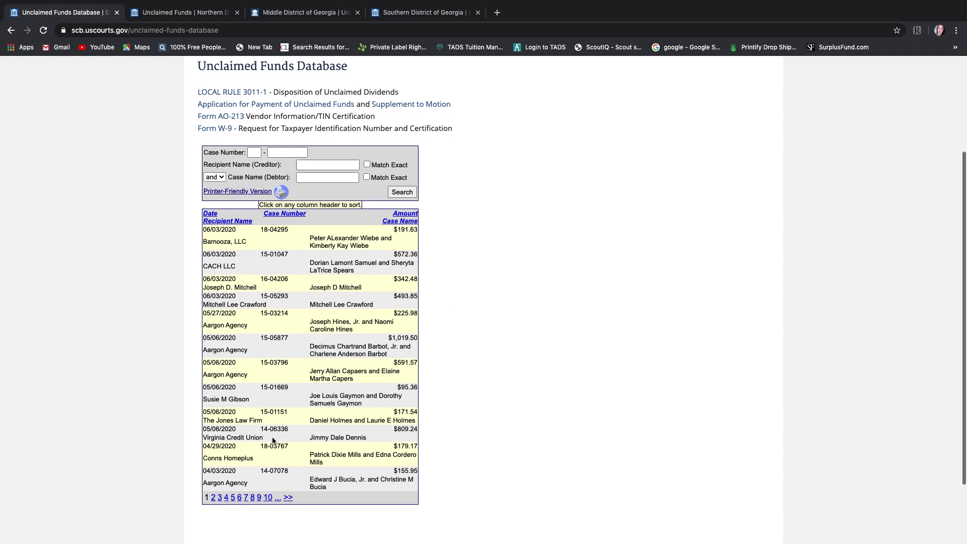
scroll(277, 443, "up", 1)
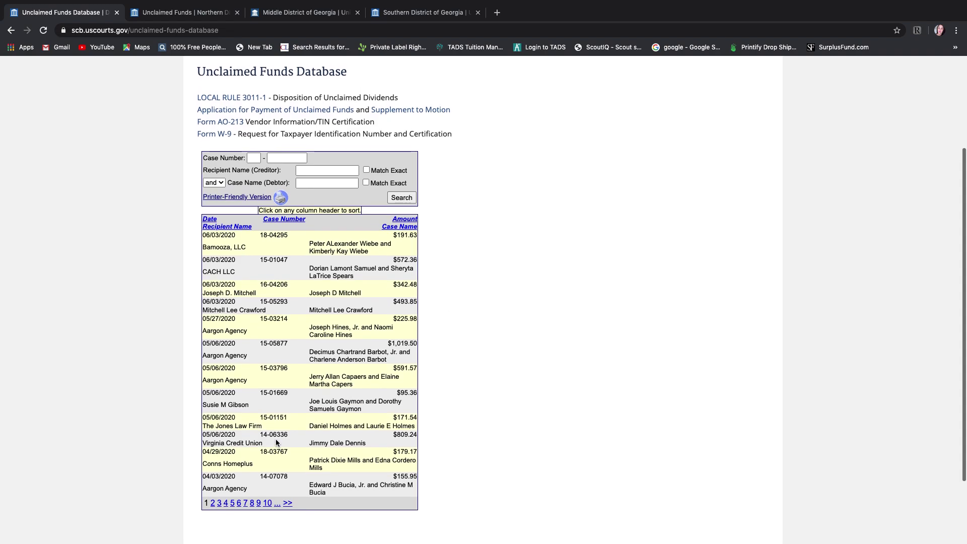
scroll(287, 507, "up", 1)
Step: Check the last results page, return to page one, and select case 18-04295's $191.63 amount
left_click(287, 508)
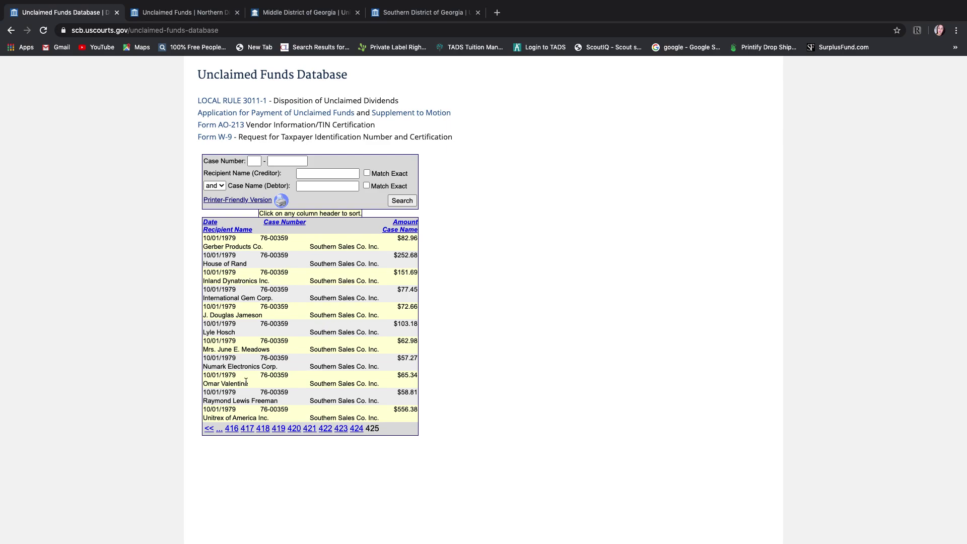
left_click(209, 428)
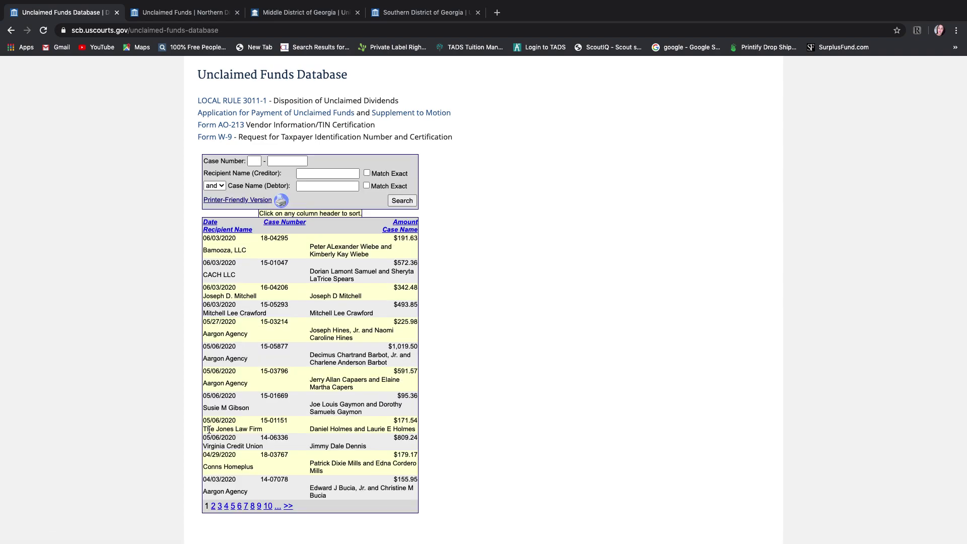
scroll(208, 428, "up", 1)
scroll(227, 378, "down", 1)
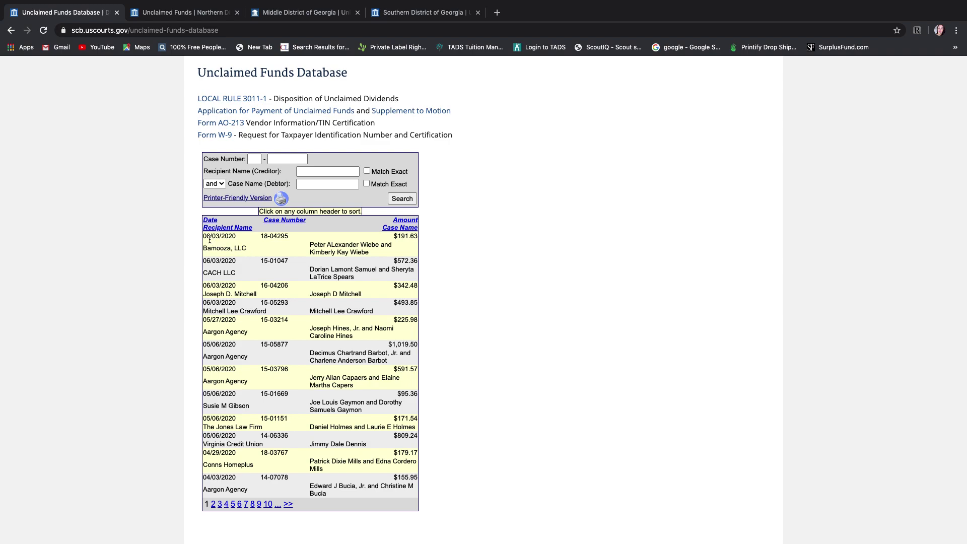
double_click(278, 236)
left_click_drag(395, 235, 416, 236)
scroll(257, 226, "down", 1)
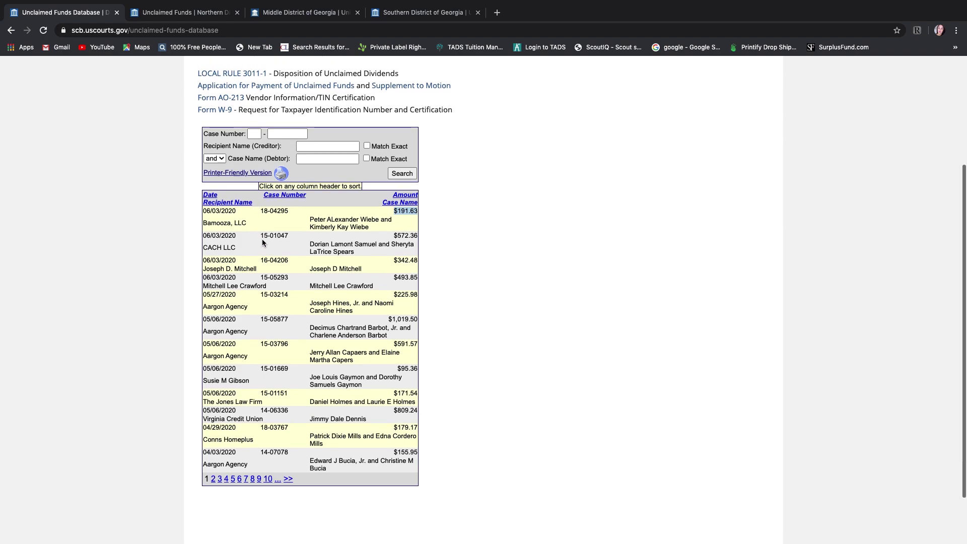
Step: Sort the unclaimed funds listing by Amount descending, topped by $29,295.27
left_click(413, 194)
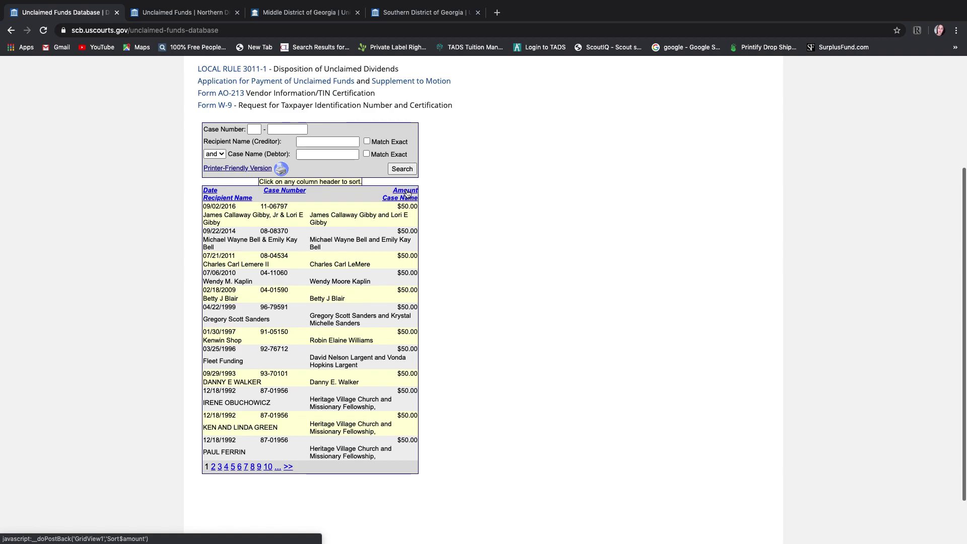
left_click(408, 192)
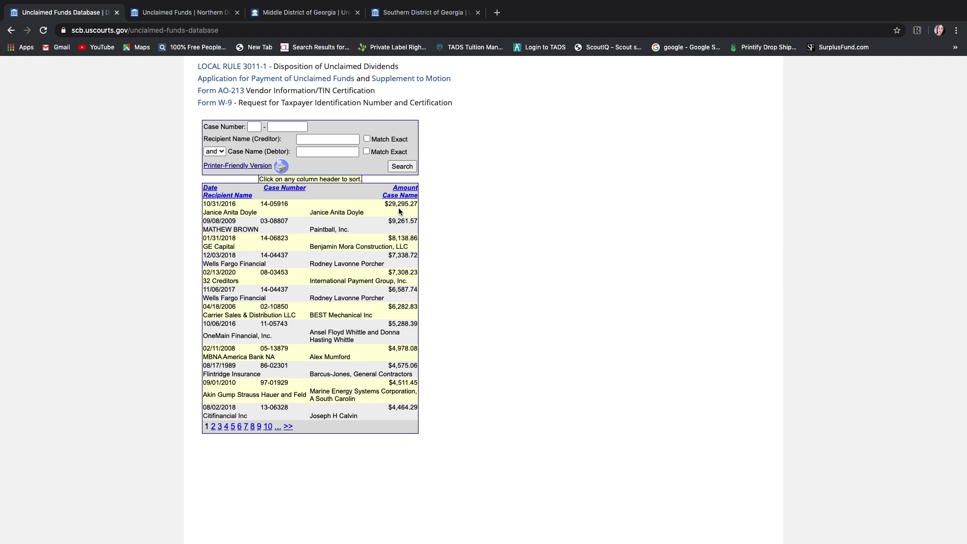
scroll(340, 220, "down", 1)
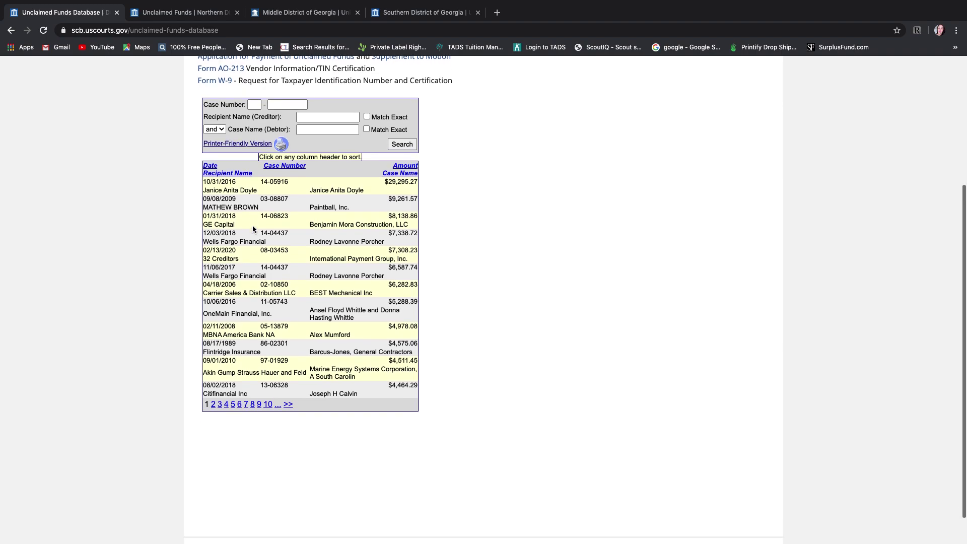
scroll(254, 229, "down", 2)
scroll(254, 230, "down", 1)
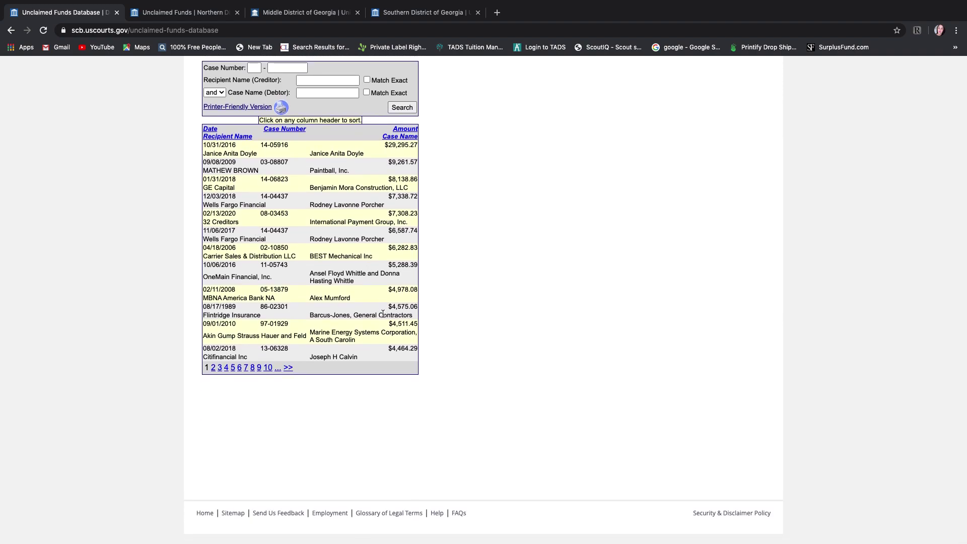
scroll(380, 311, "up", 3)
scroll(379, 312, "up", 2)
scroll(362, 303, "up", 2)
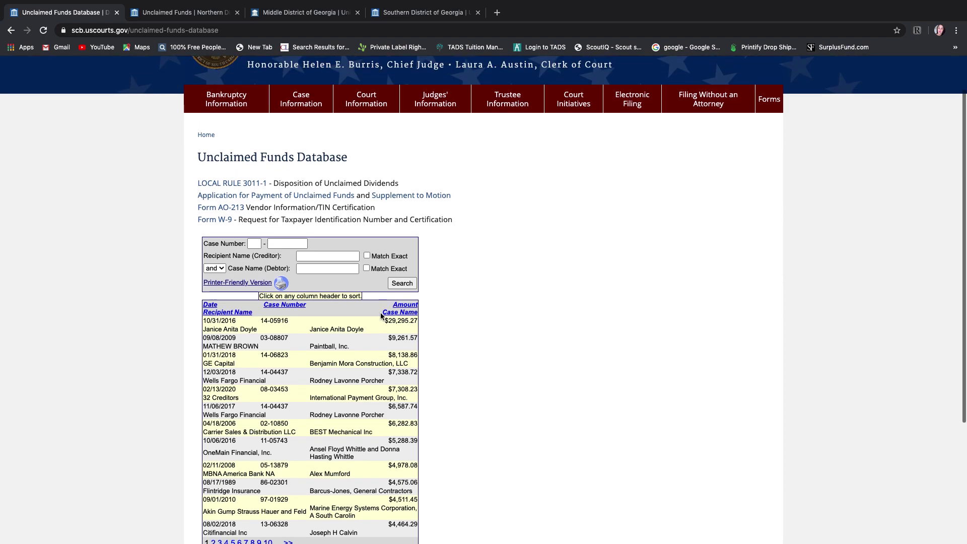
scroll(356, 303, "up", 2)
scroll(350, 296, "up", 2)
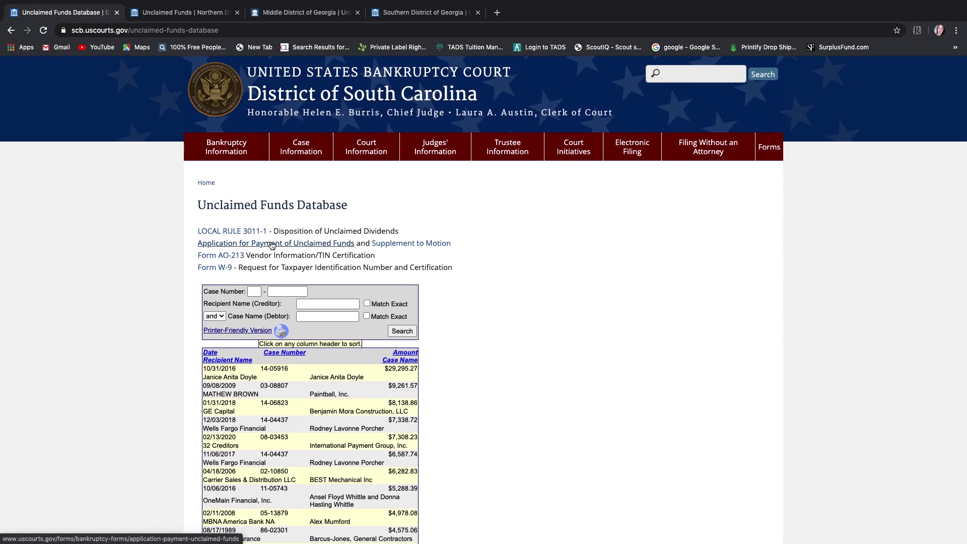
Step: View the Form 1340 Application for Payment of Unclaimed Funds PDF, then return to the database
left_click(272, 244)
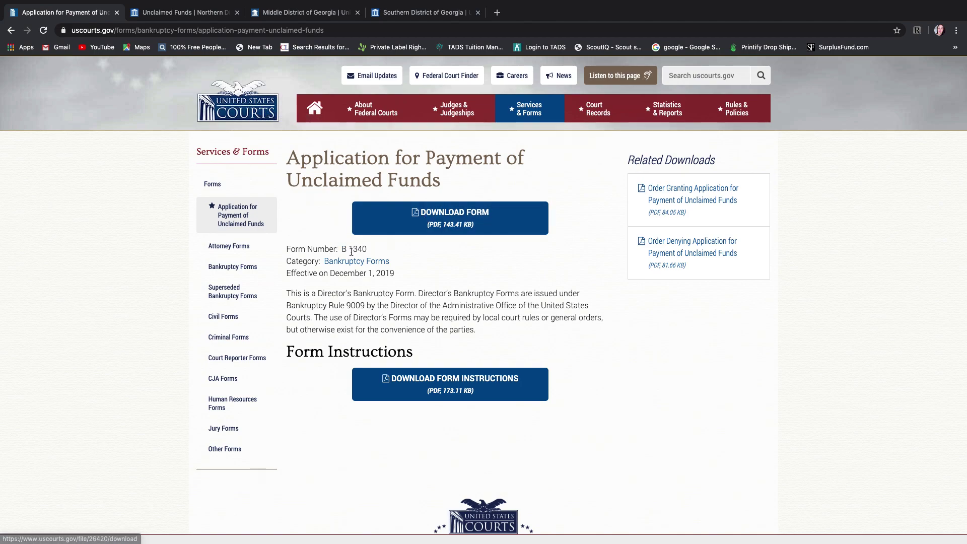
left_click(408, 223)
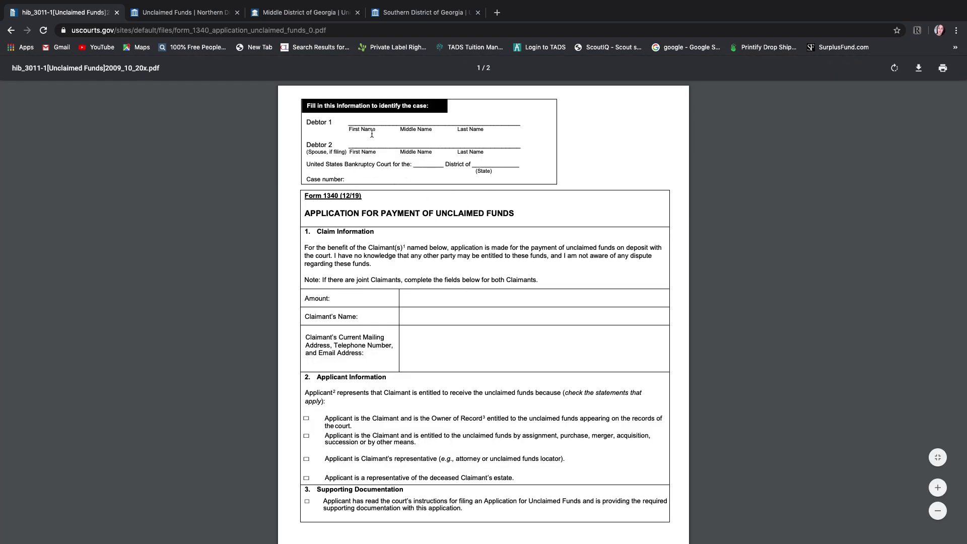
scroll(381, 168, "down", 2)
scroll(380, 167, "down", 3)
scroll(381, 168, "down", 3)
scroll(381, 168, "down", 3)
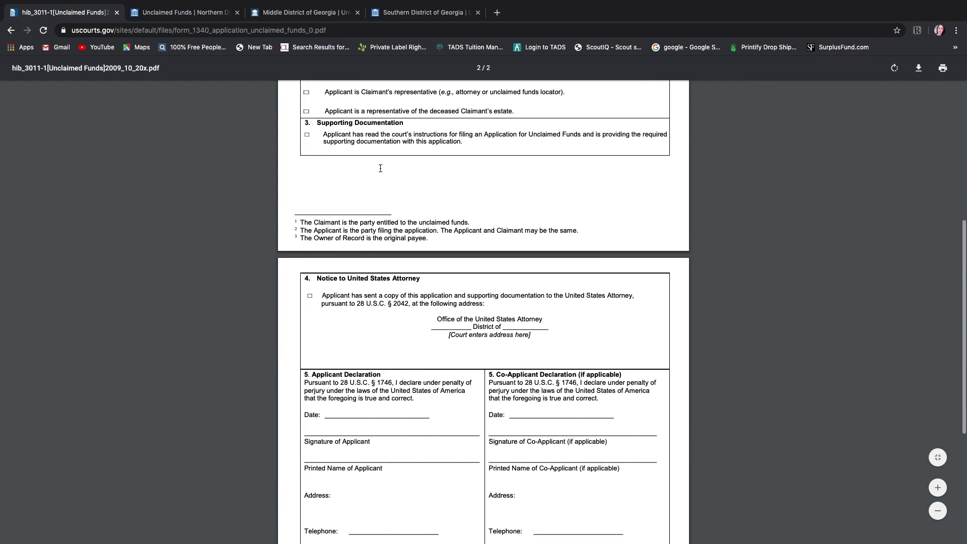
scroll(381, 169, "down", 3)
scroll(381, 167, "down", 2)
scroll(380, 168, "down", 3)
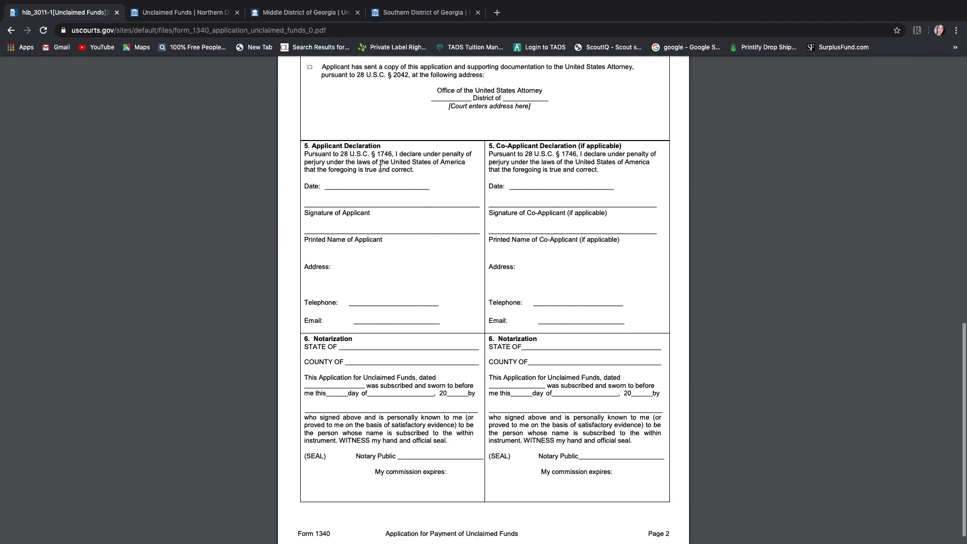
scroll(380, 167, "up", 5)
scroll(381, 168, "up", 5)
scroll(380, 167, "up", 3)
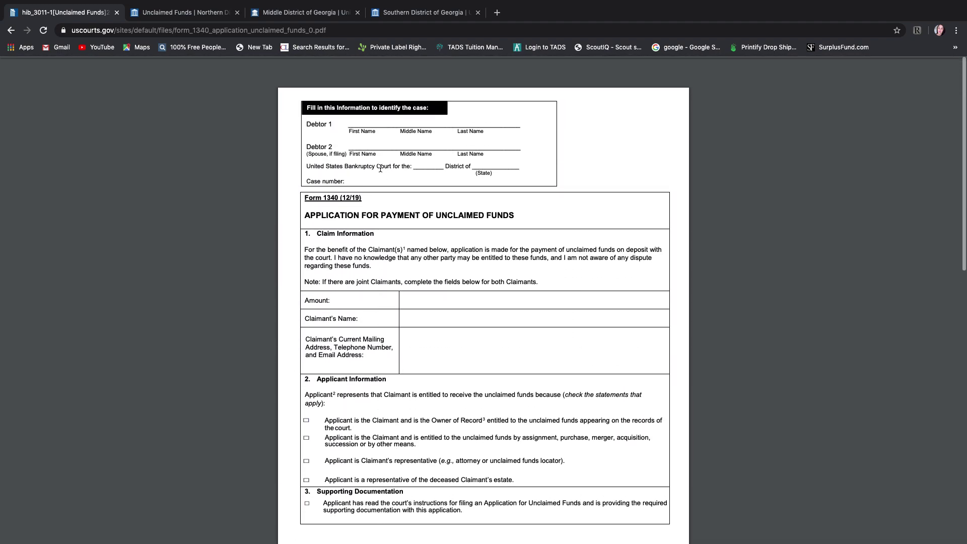
scroll(481, 248, "up", 2)
left_click(12, 30)
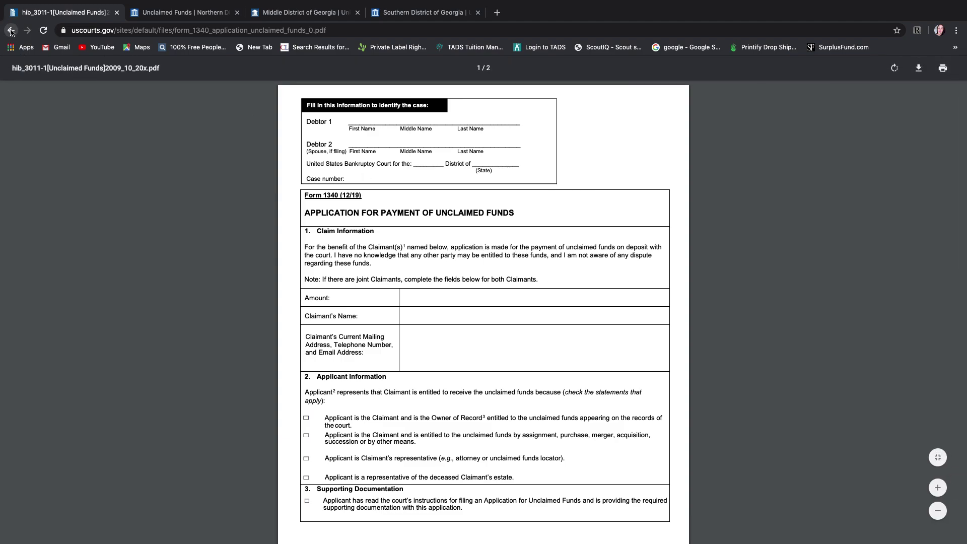
left_click(11, 30)
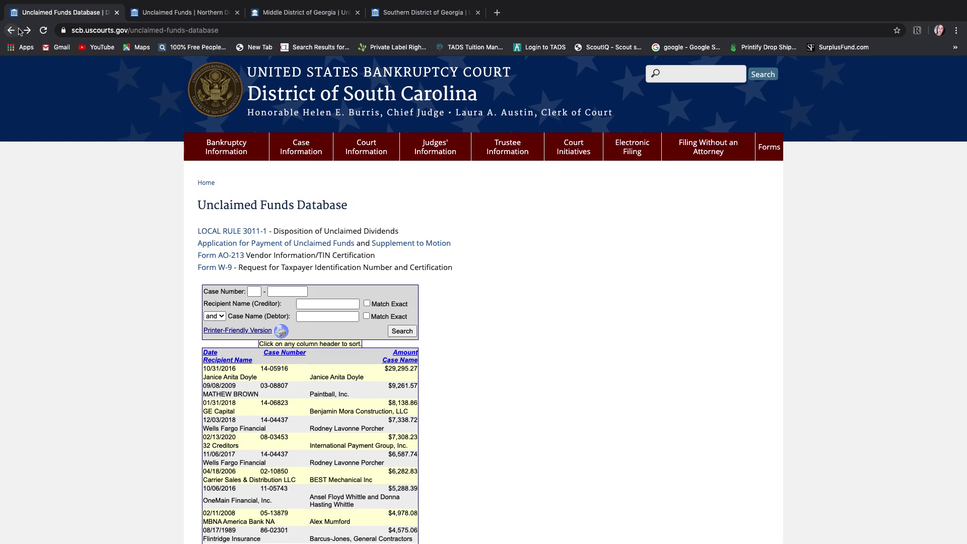
scroll(295, 328, "down", 4)
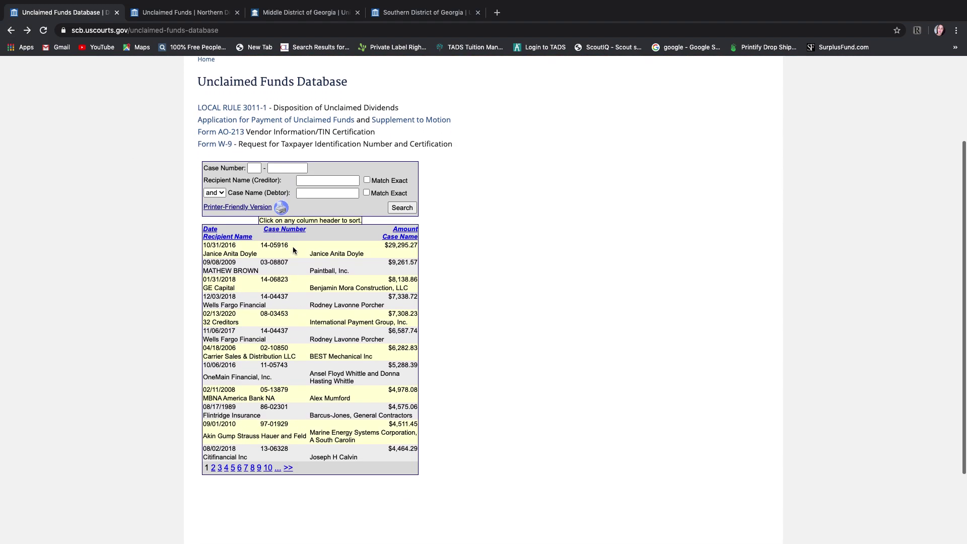
scroll(295, 302, "down", 1)
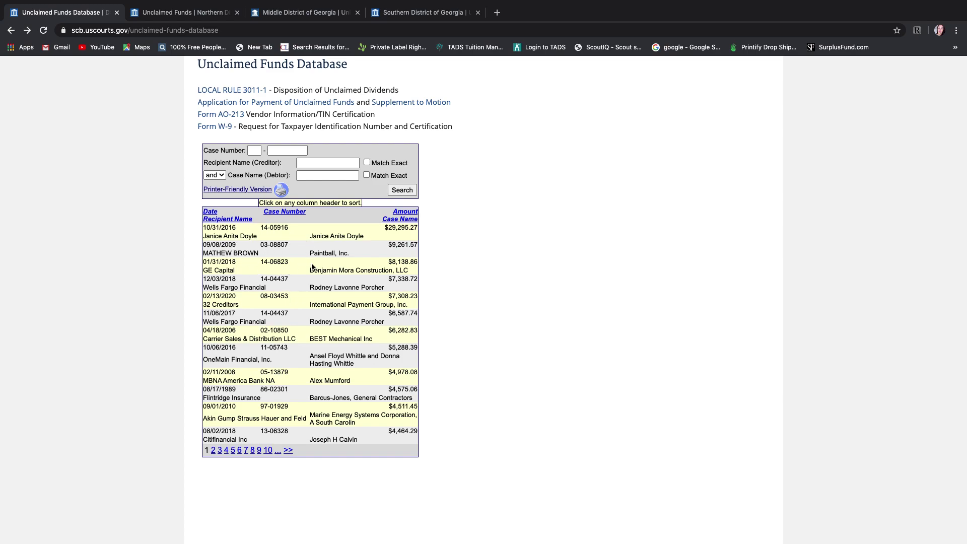
scroll(308, 263, "up", 1)
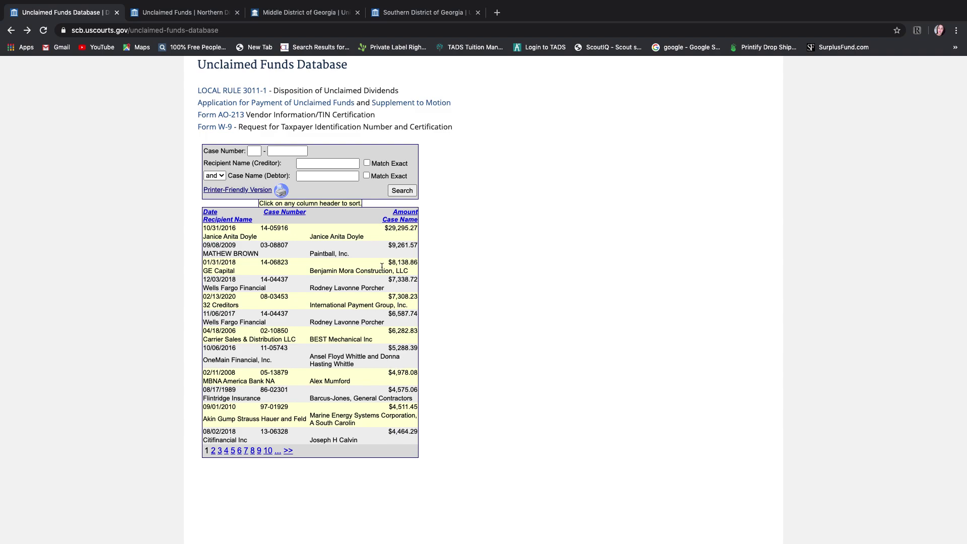
scroll(98, 252, "up", 5)
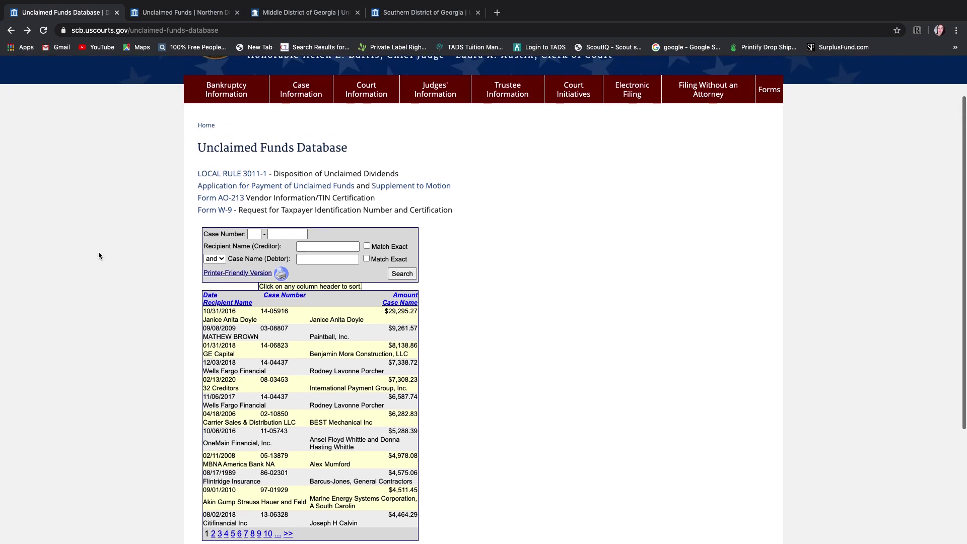
scroll(98, 251, "up", 3)
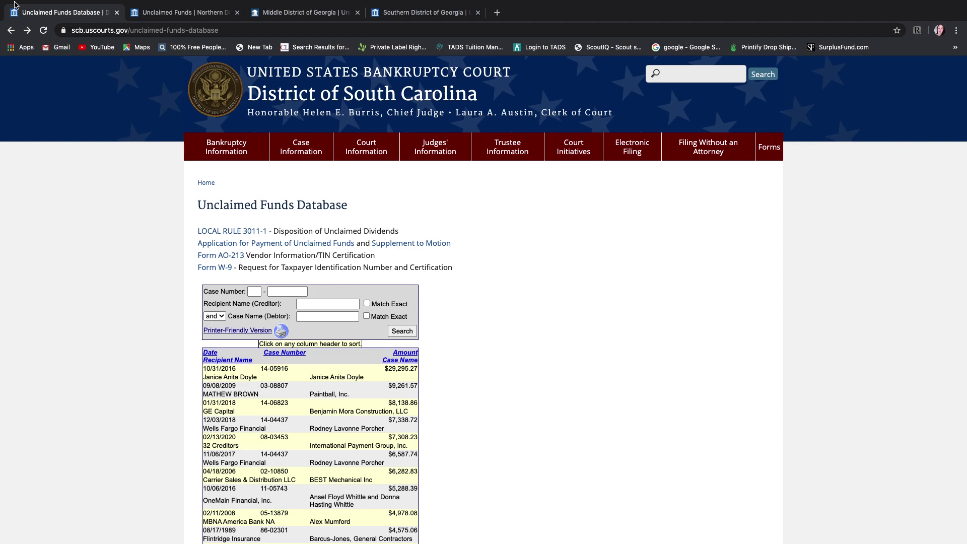
Step: Dismiss the macOS menu bar and leave full screen to reveal the Unclaimed Funds Locator window
left_click(15, 4)
left_click(22, 16)
left_click(13, 6)
mouse_move(69, 5)
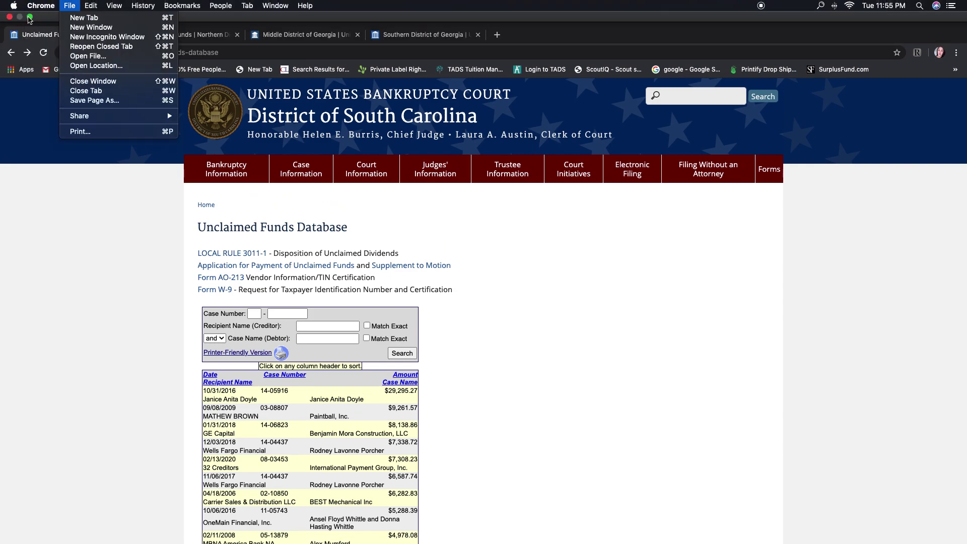
left_click(29, 18)
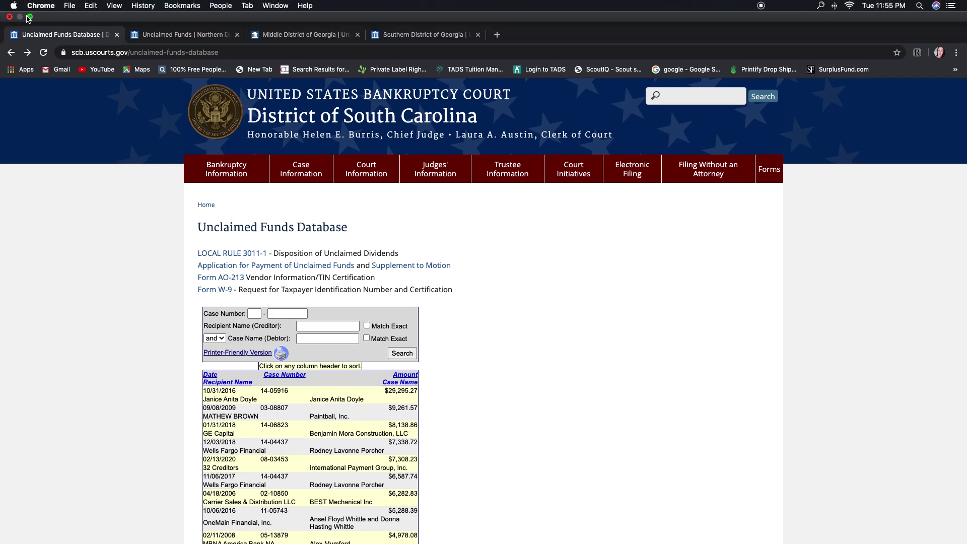
left_click(29, 18)
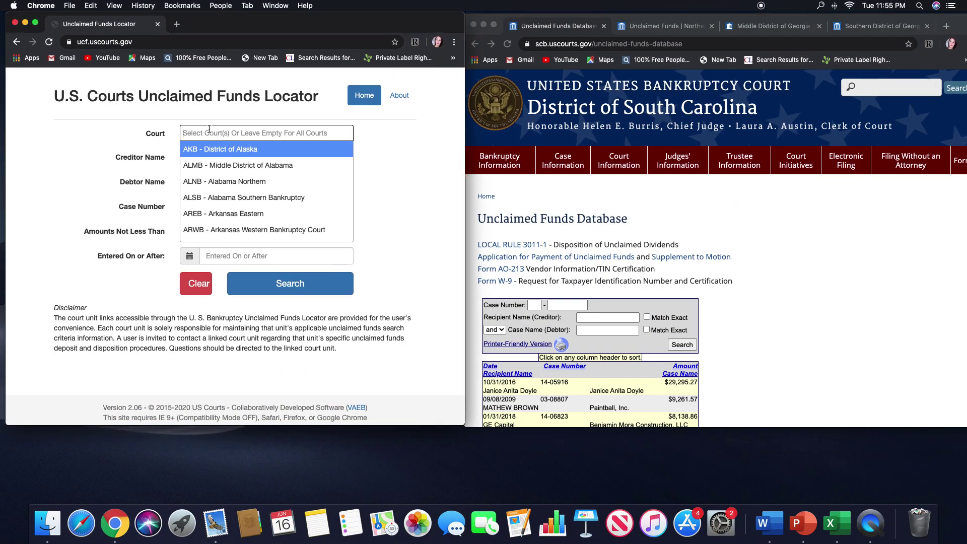
type("ga")
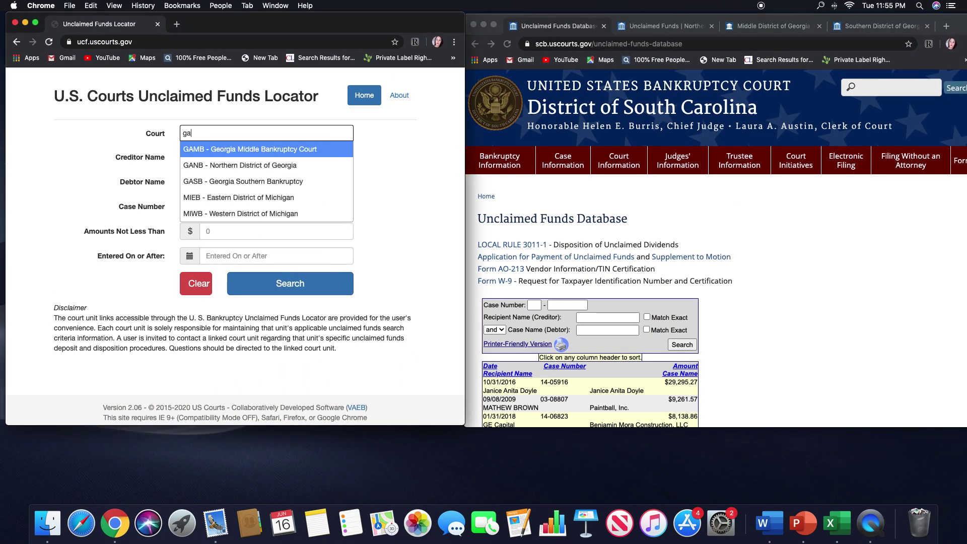
Step: Search the locator for GANB – Northern District of Georgia, returning 31,304 creditor records
left_click(259, 165)
left_click(300, 286)
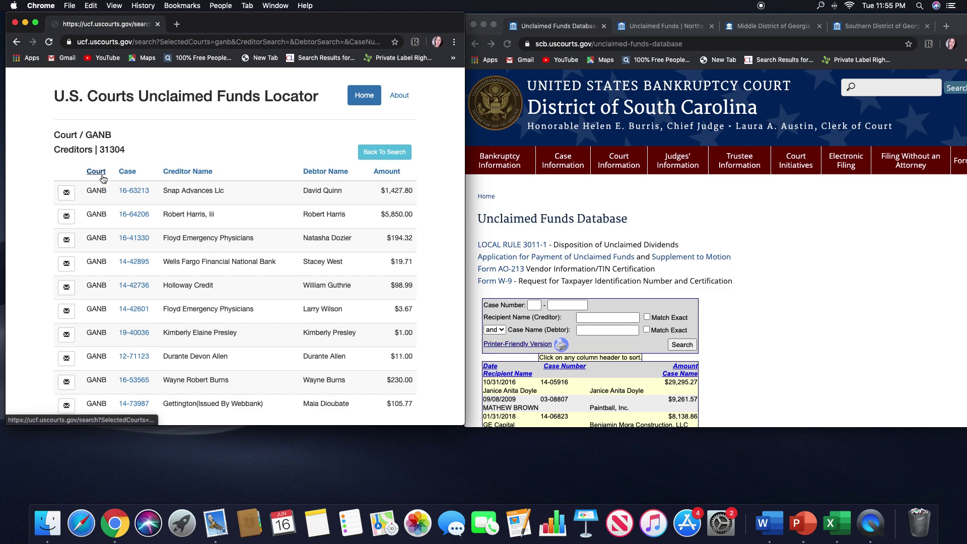
scroll(101, 177, "down", 1)
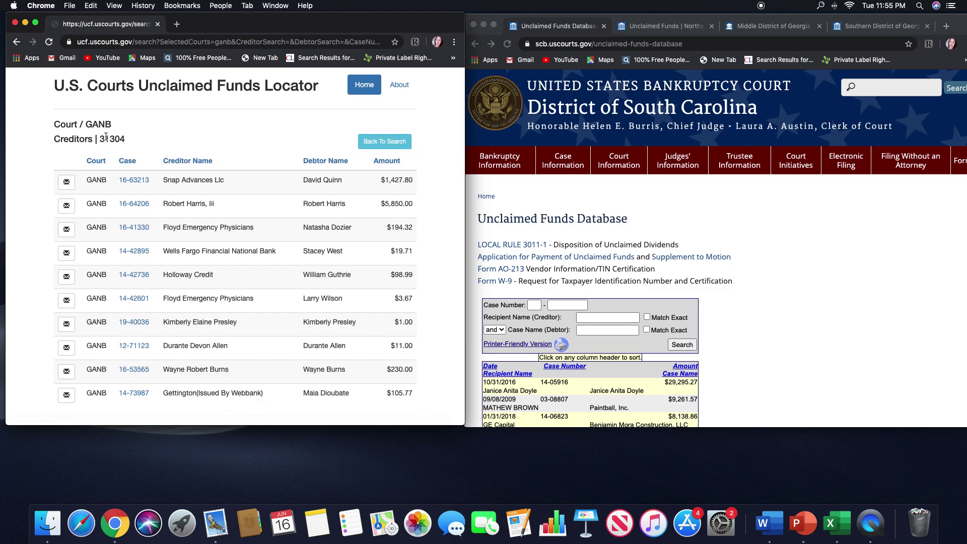
scroll(177, 175, "down", 1)
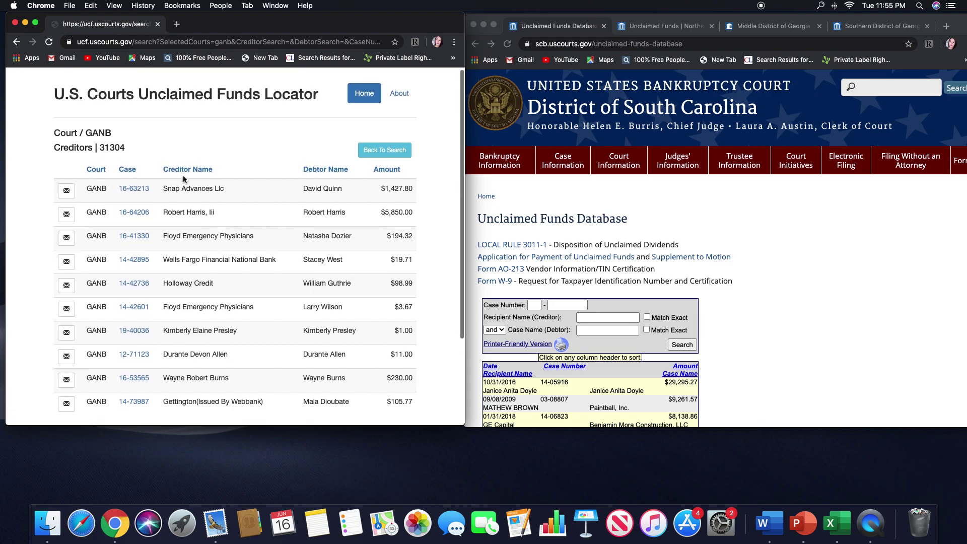
scroll(181, 189, "down", 3)
scroll(184, 175, "up", 1)
scroll(210, 211, "up", 2)
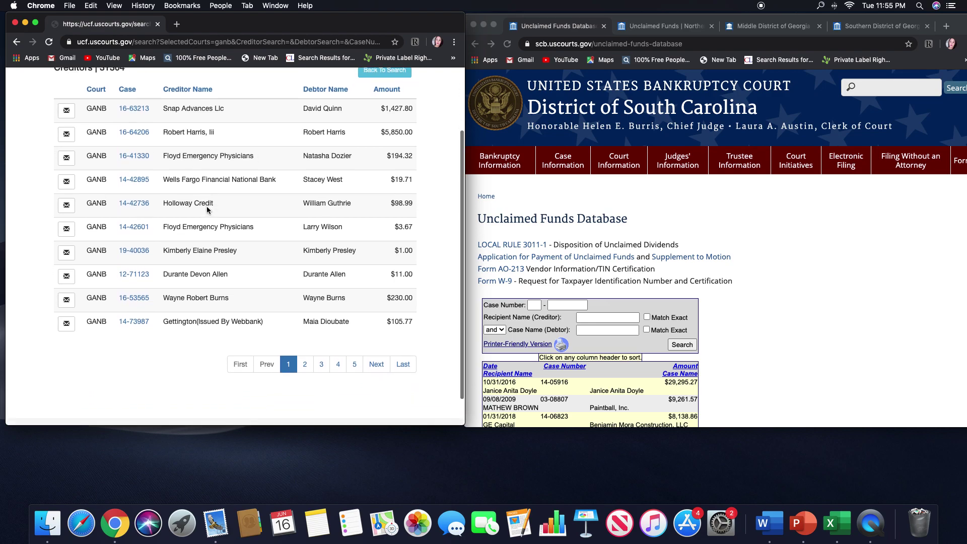
scroll(218, 213, "up", 1)
scroll(218, 213, "up", 2)
scroll(217, 214, "up", 1)
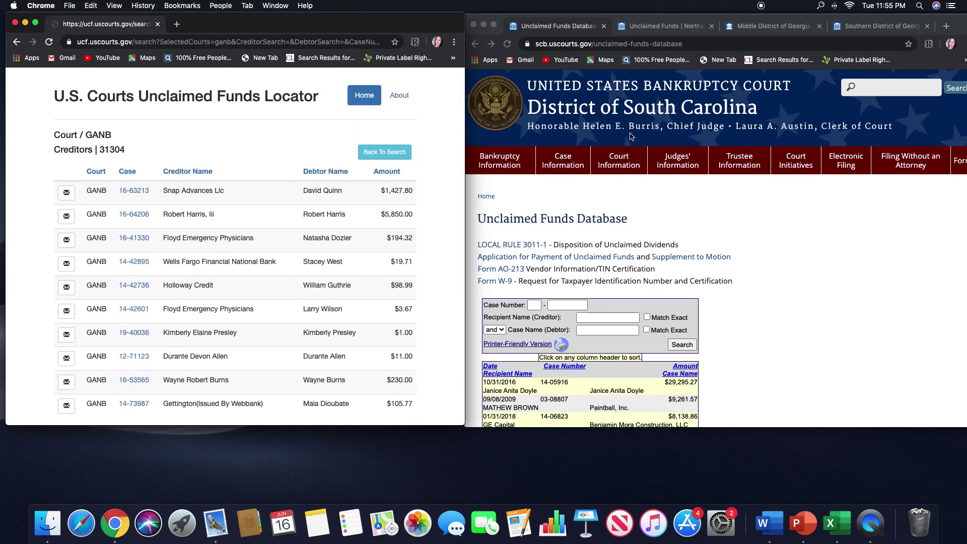
Step: Switch to the Northern District of Georgia unclaimed funds page and maximize its window
left_click(657, 26)
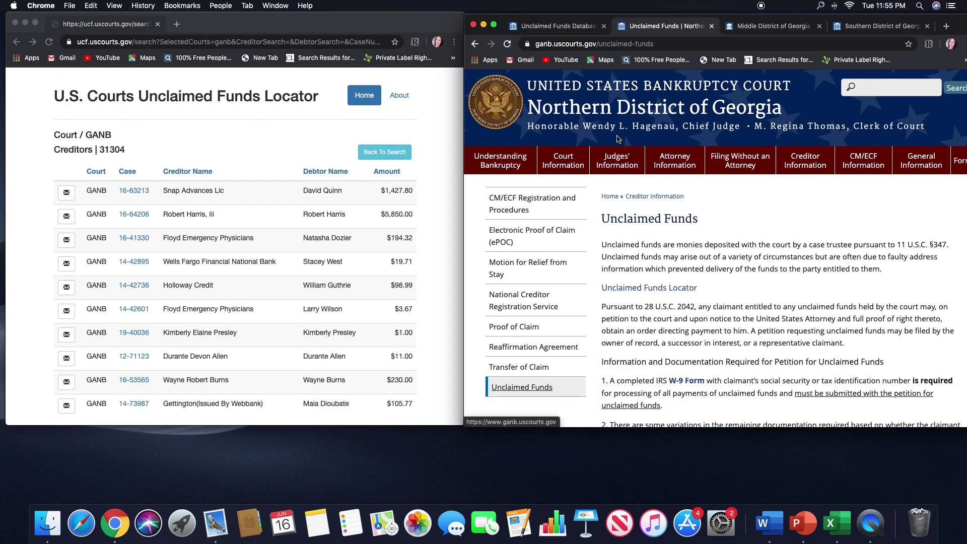
scroll(618, 139, "down", 1)
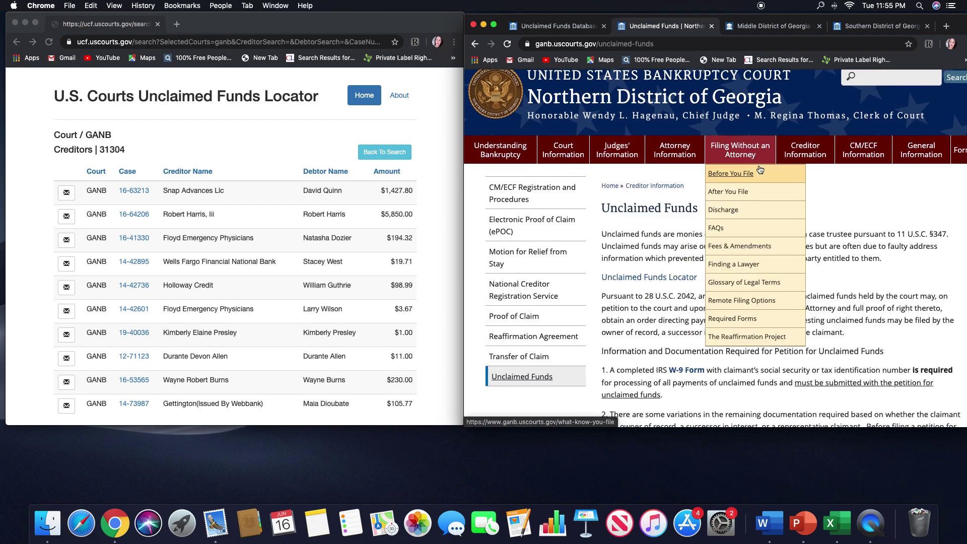
left_click(495, 26)
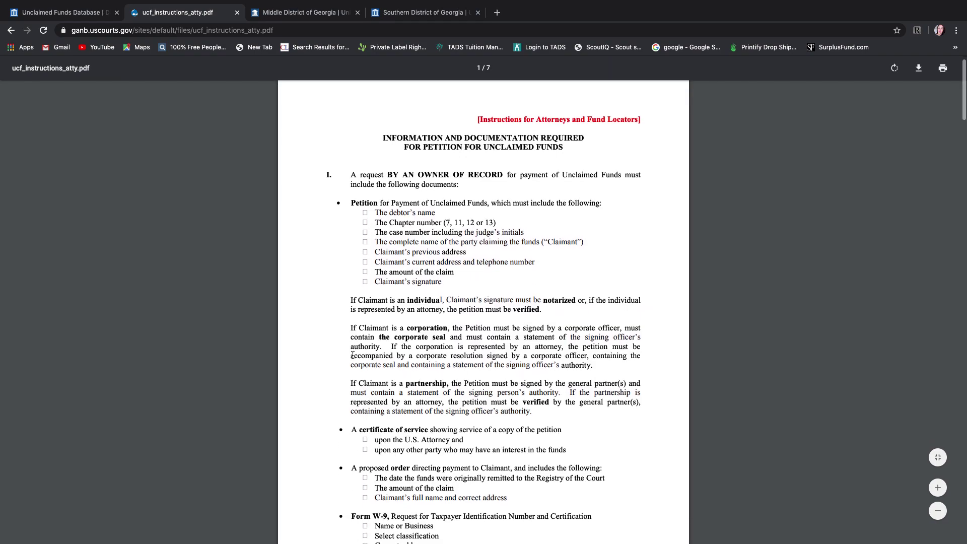
scroll(441, 233, "down", 5)
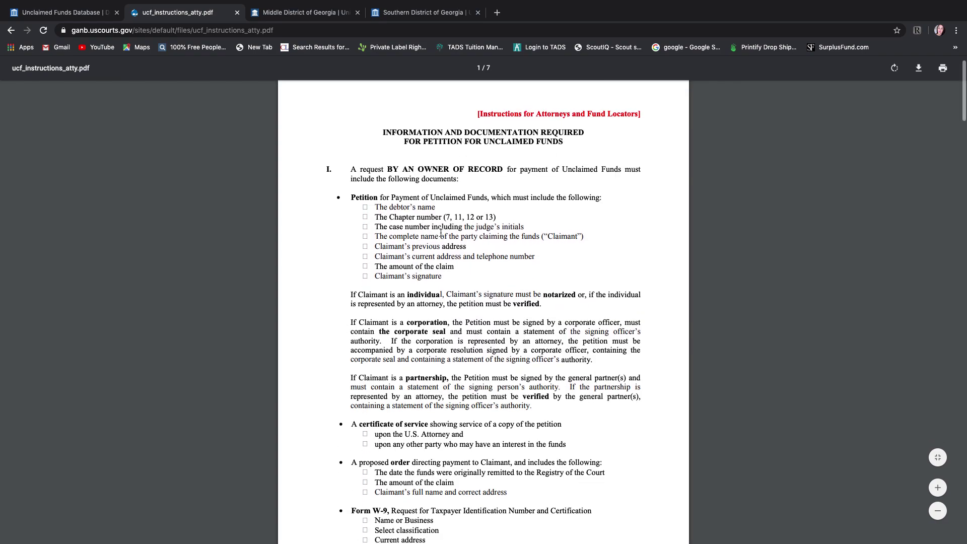
scroll(419, 219, "down", 5)
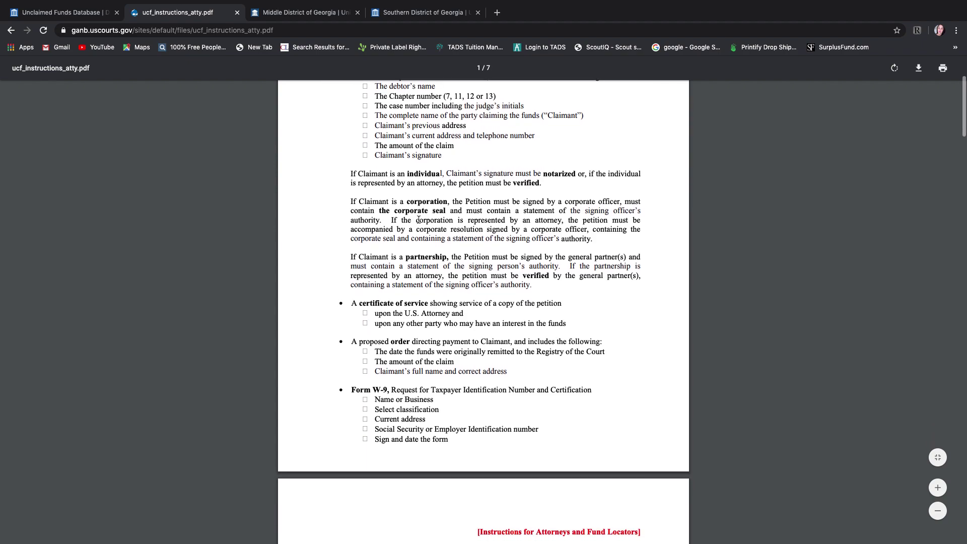
scroll(418, 221, "down", 6)
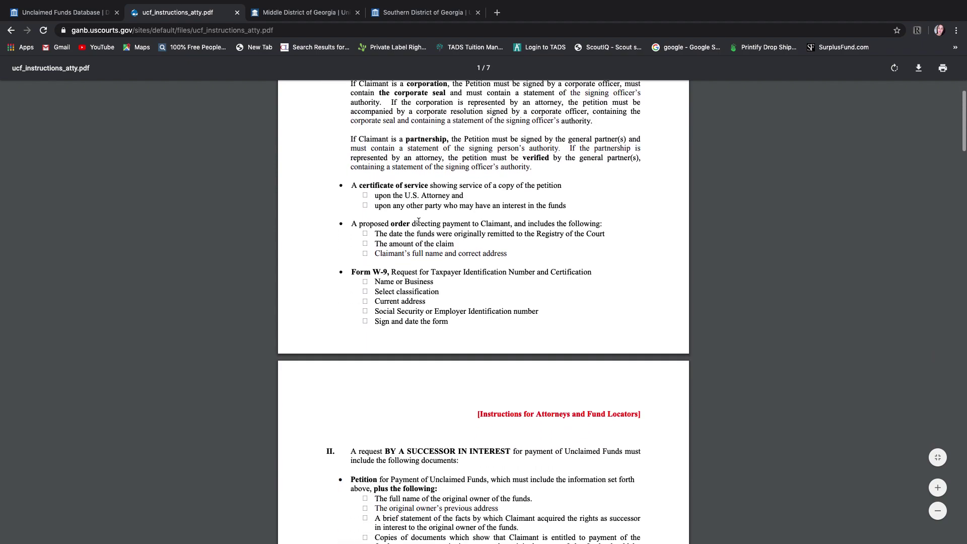
scroll(419, 221, "down", 5)
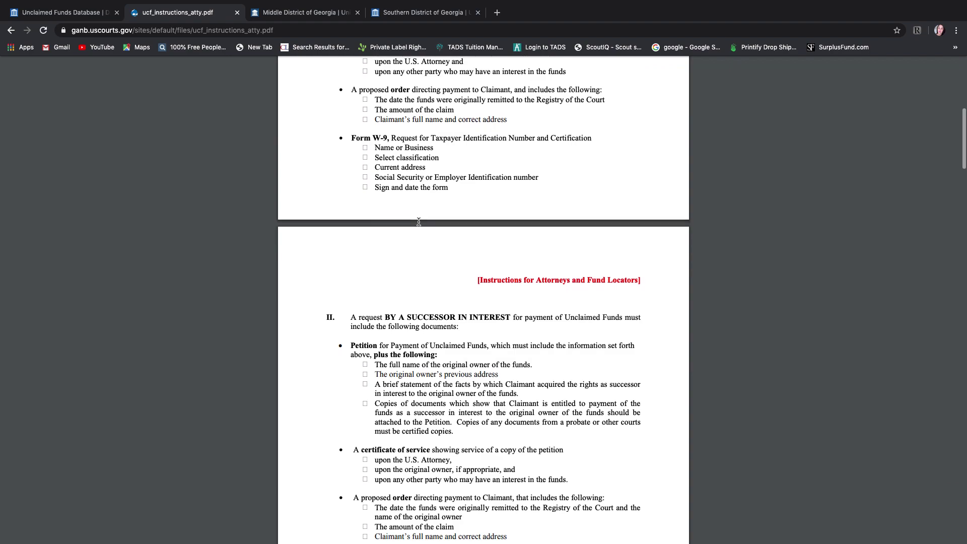
scroll(418, 222, "down", 4)
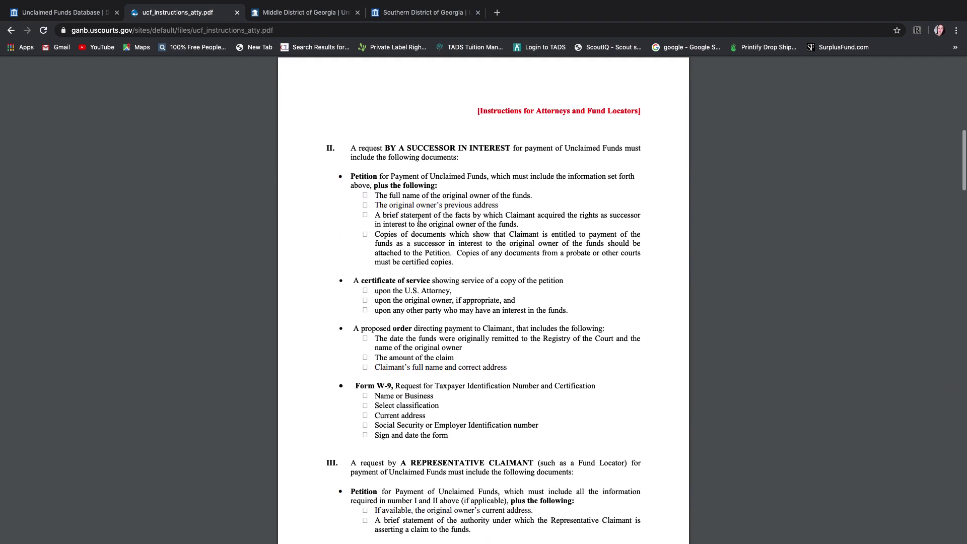
scroll(419, 222, "down", 4)
scroll(419, 221, "down", 4)
scroll(418, 221, "down", 4)
scroll(419, 221, "down", 5)
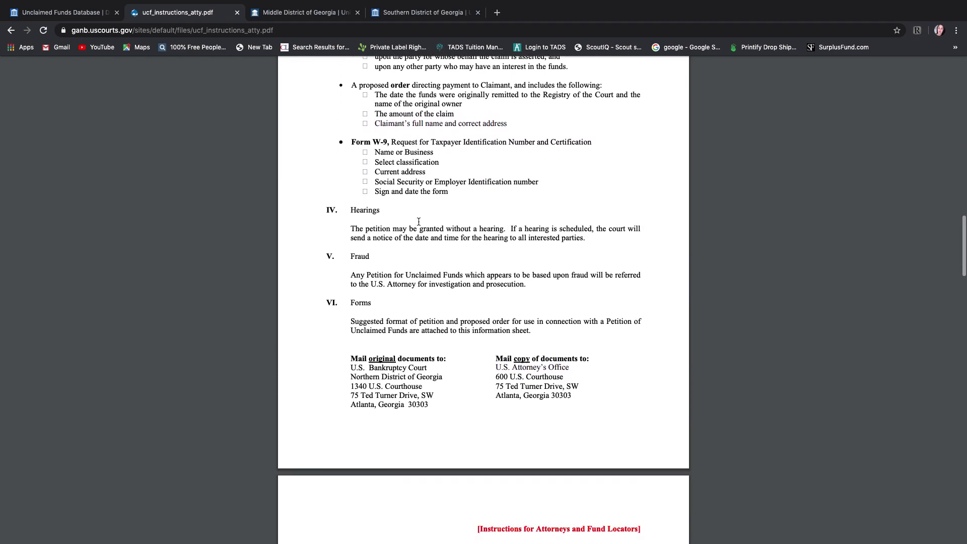
scroll(419, 222, "down", 5)
scroll(418, 222, "down", 4)
scroll(419, 222, "down", 4)
scroll(419, 221, "down", 5)
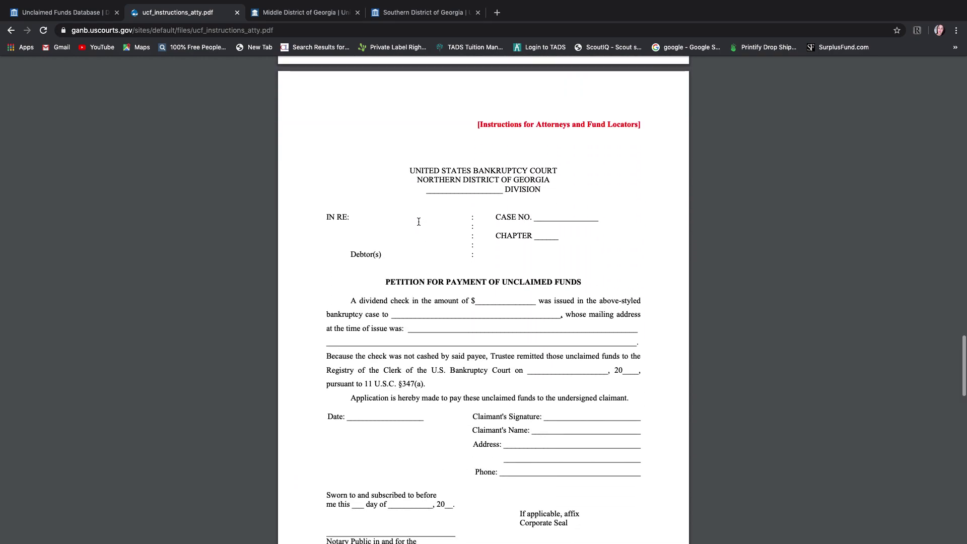
scroll(419, 222, "down", 2)
scroll(419, 221, "down", 2)
scroll(418, 221, "down", 2)
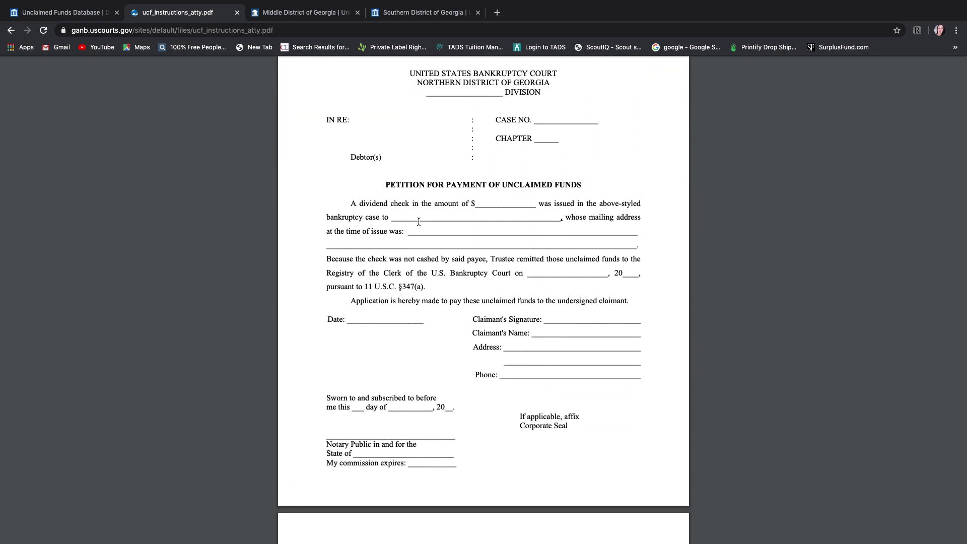
scroll(418, 222, "down", 5)
scroll(419, 221, "down", 1)
scroll(418, 221, "down", 1)
scroll(418, 221, "down", 3)
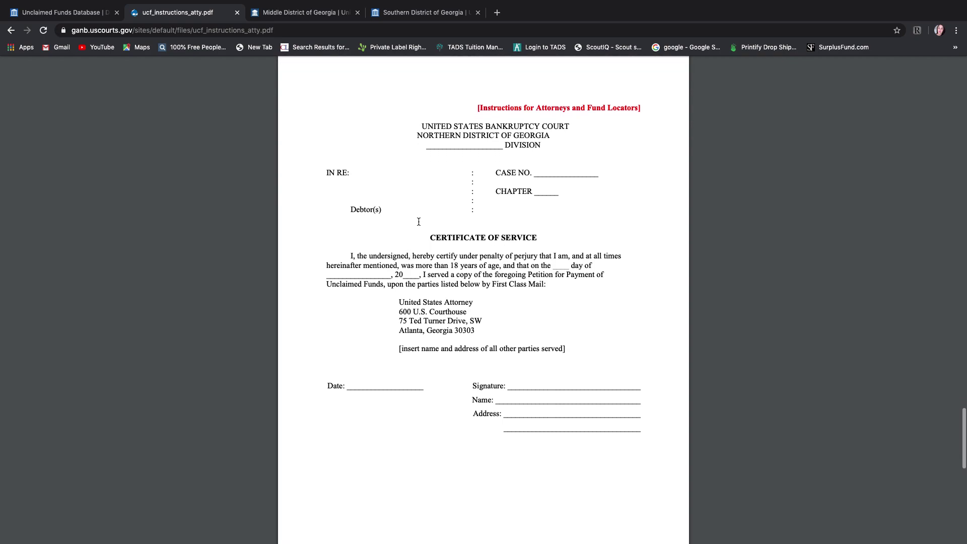
scroll(418, 221, "down", 1)
scroll(418, 221, "down", 3)
scroll(418, 221, "down", 5)
scroll(419, 222, "down", 3)
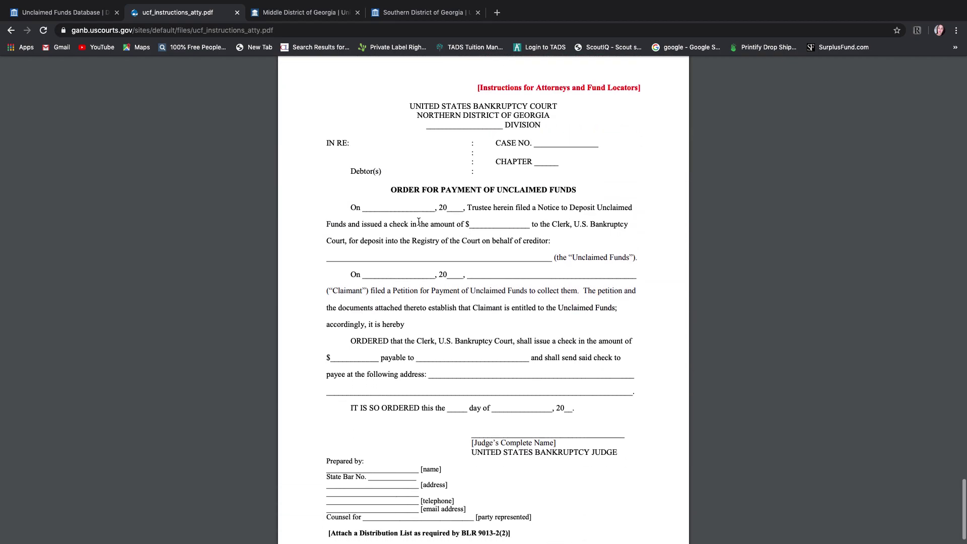
scroll(419, 221, "down", 1)
scroll(418, 221, "up", 8)
scroll(418, 222, "up", 6)
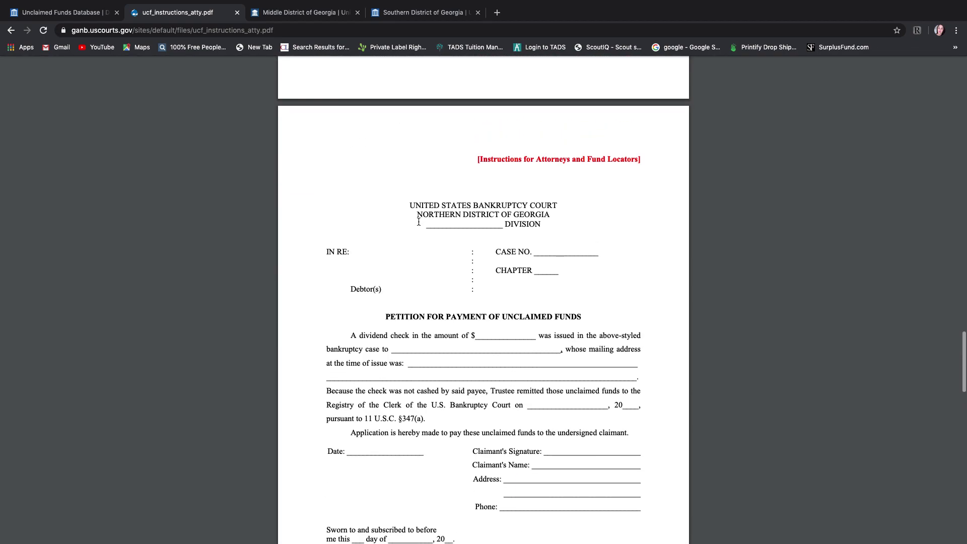
scroll(419, 222, "up", 2)
scroll(419, 222, "down", 1)
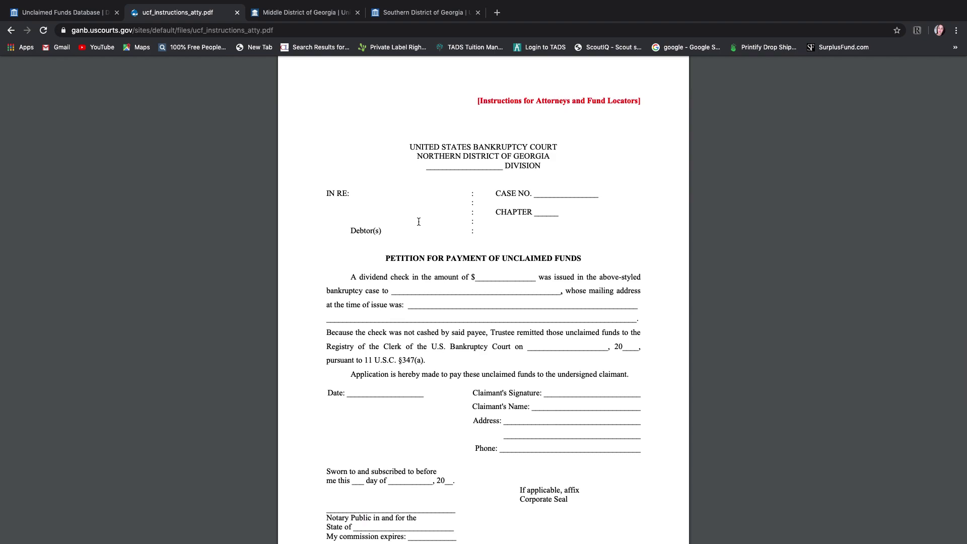
scroll(419, 221, "up", 1)
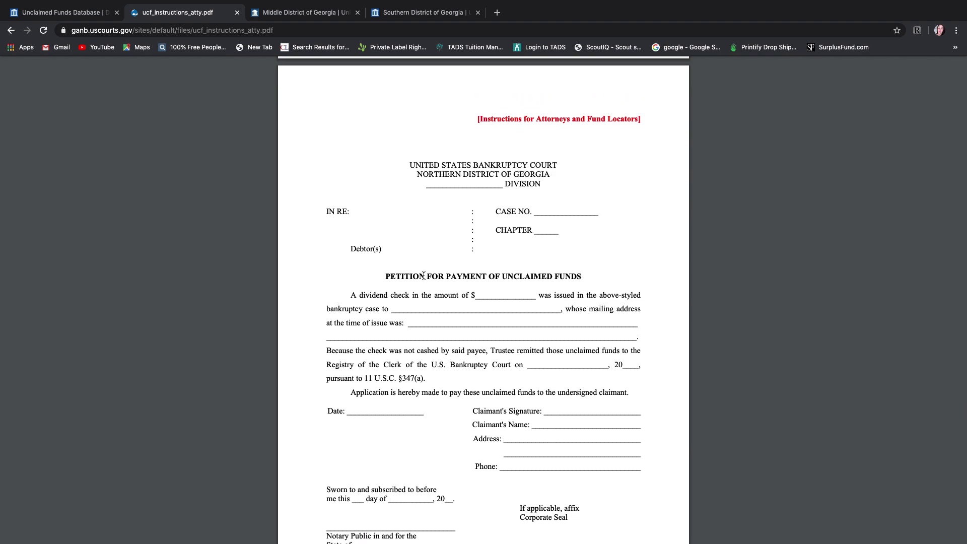
scroll(555, 401, "down", 2)
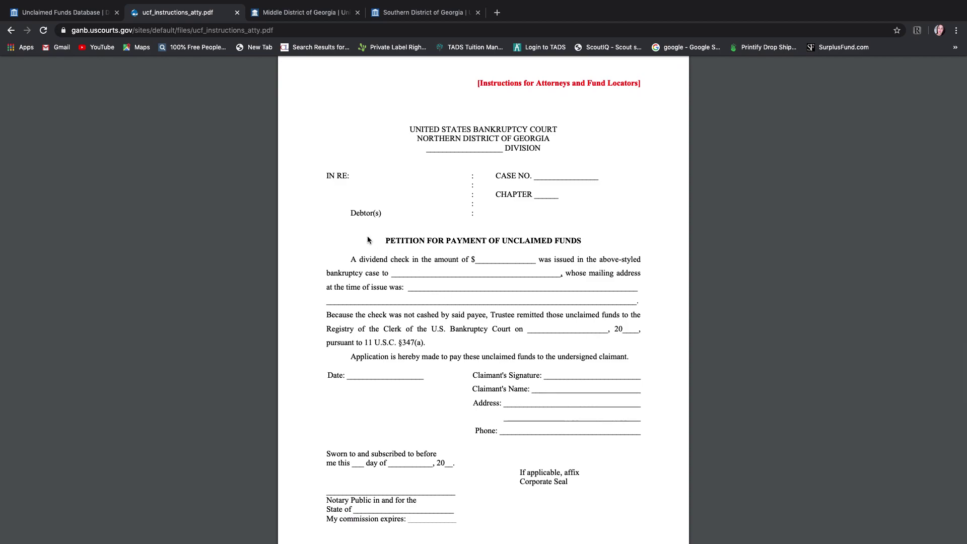
scroll(515, 403, "down", 2)
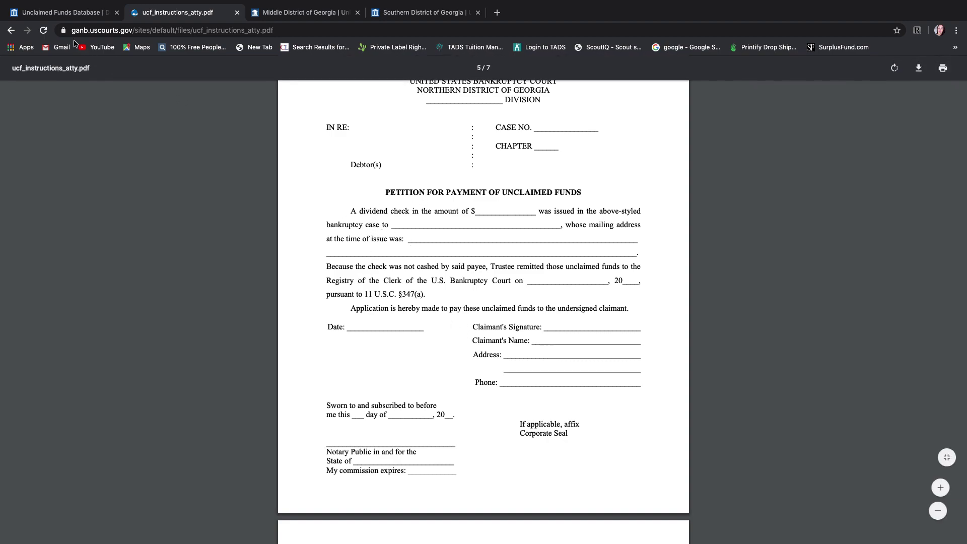
Step: Go back from ucf_instructions_atty.pdf to the Georgia Unclaimed Funds page
left_click(11, 31)
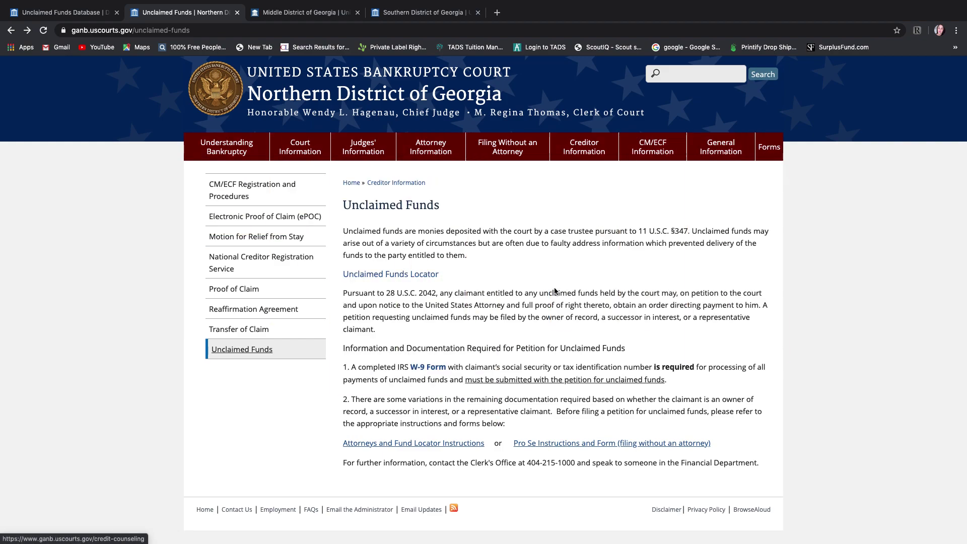
left_click(236, 509)
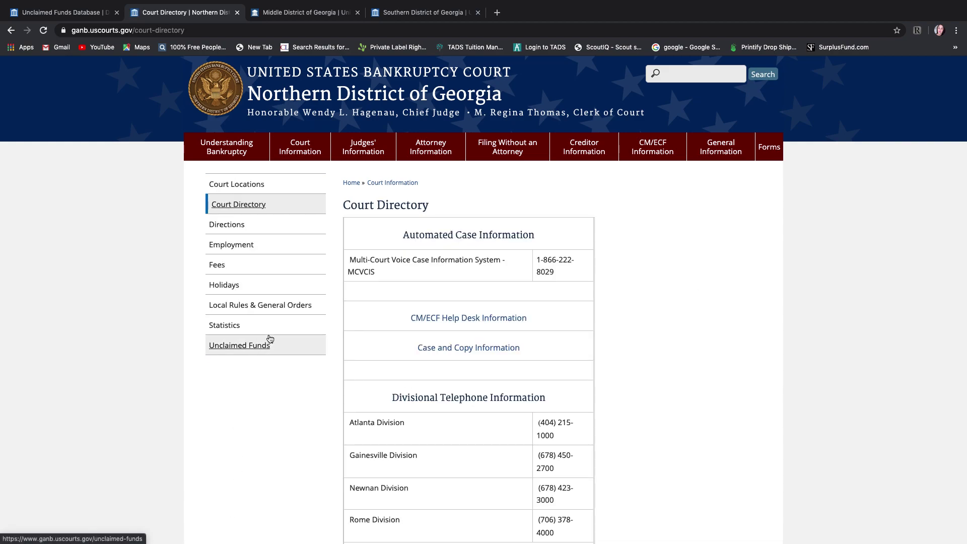
scroll(270, 340, "down", 2)
scroll(270, 340, "down", 1)
scroll(270, 340, "down", 1)
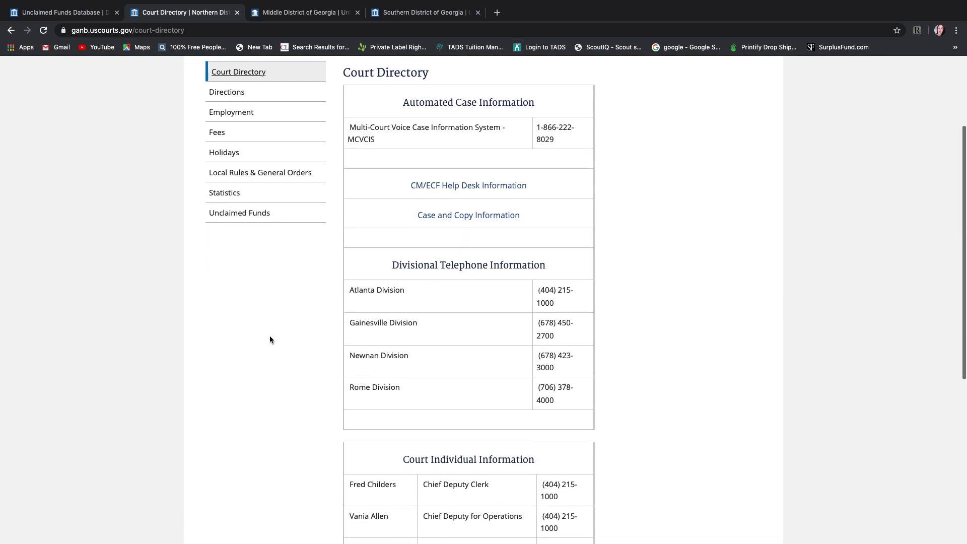
scroll(380, 323, "down", 1)
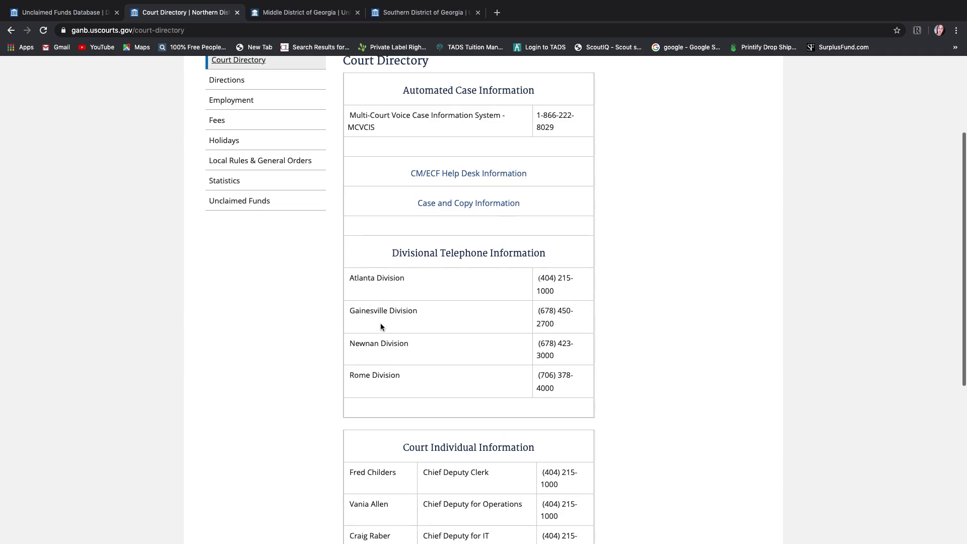
scroll(380, 322, "down", 1)
scroll(373, 347, "down", 1)
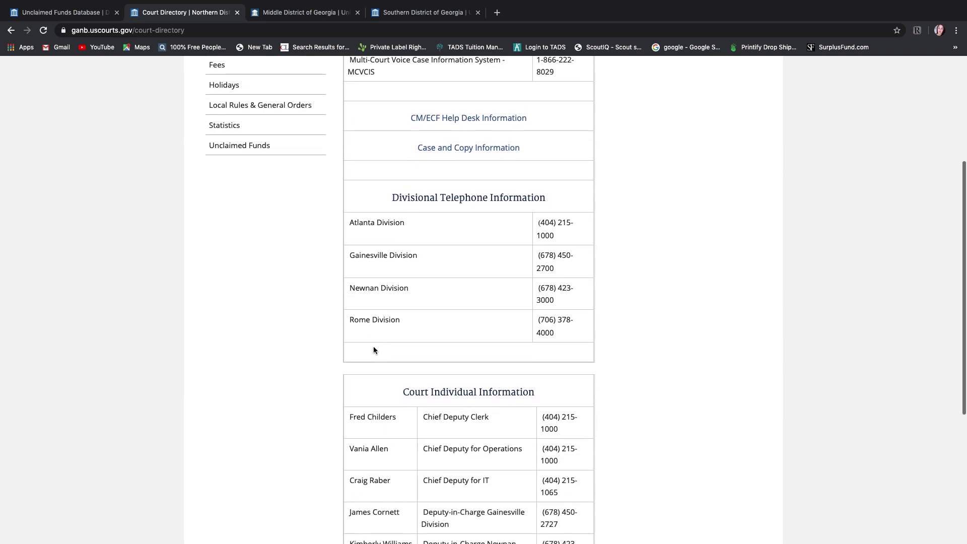
scroll(373, 346, "up", 1)
scroll(377, 345, "up", 2)
scroll(392, 325, "up", 4)
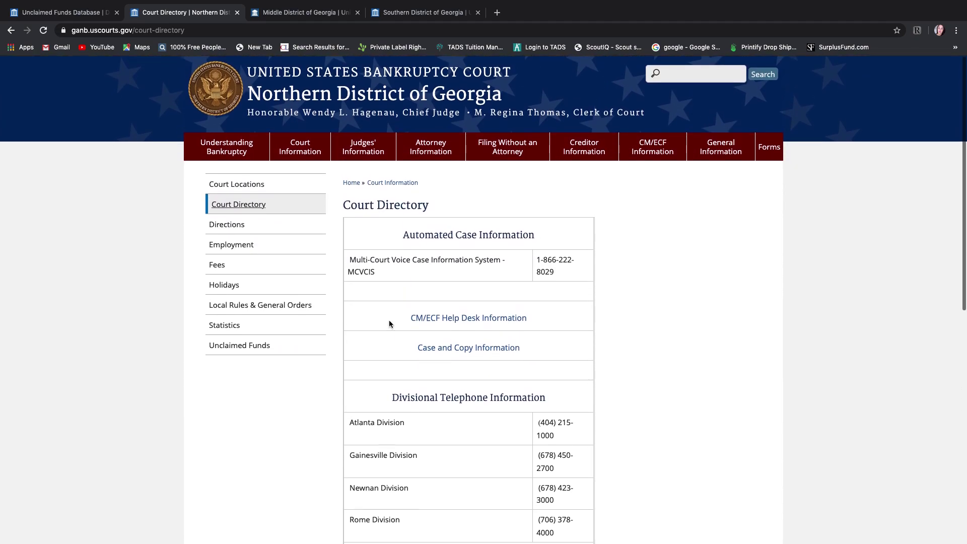
left_click(294, 13)
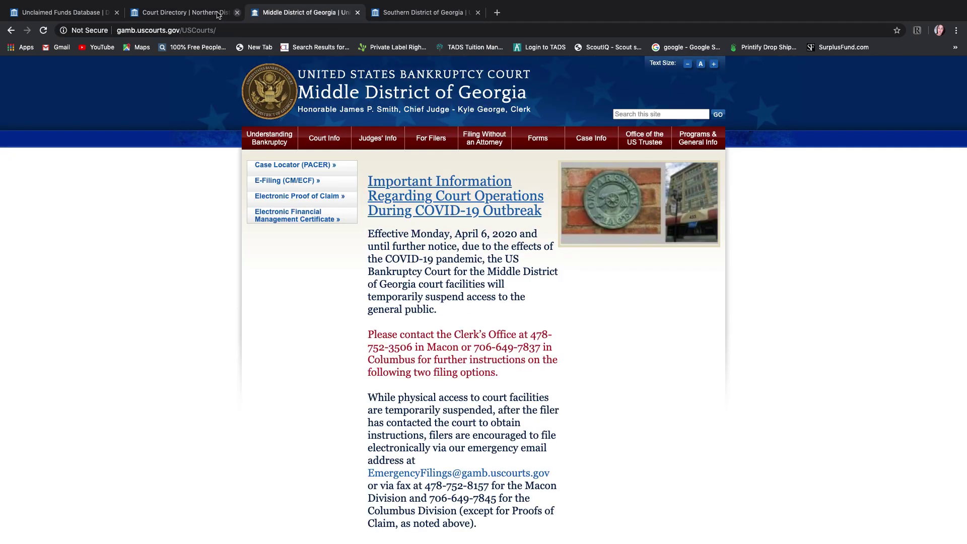
mouse_move(34, 5)
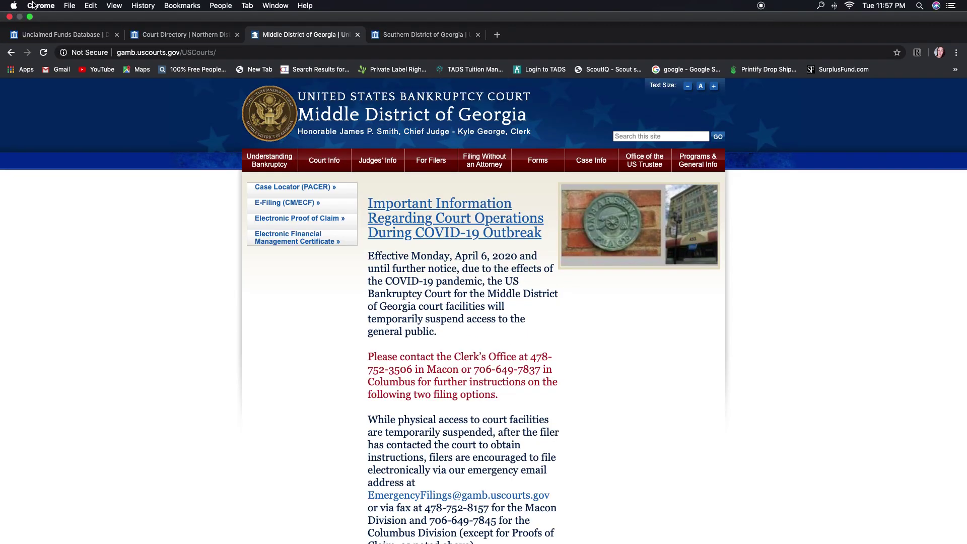
Step: Rerun the Unclaimed Funds Locator search with GAMB in place of GANB
left_click(30, 17)
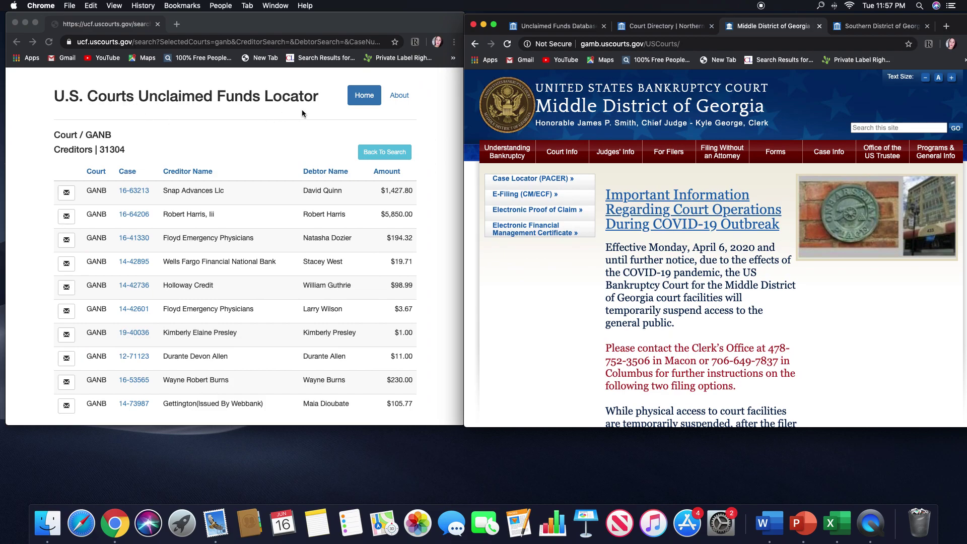
left_click(360, 100)
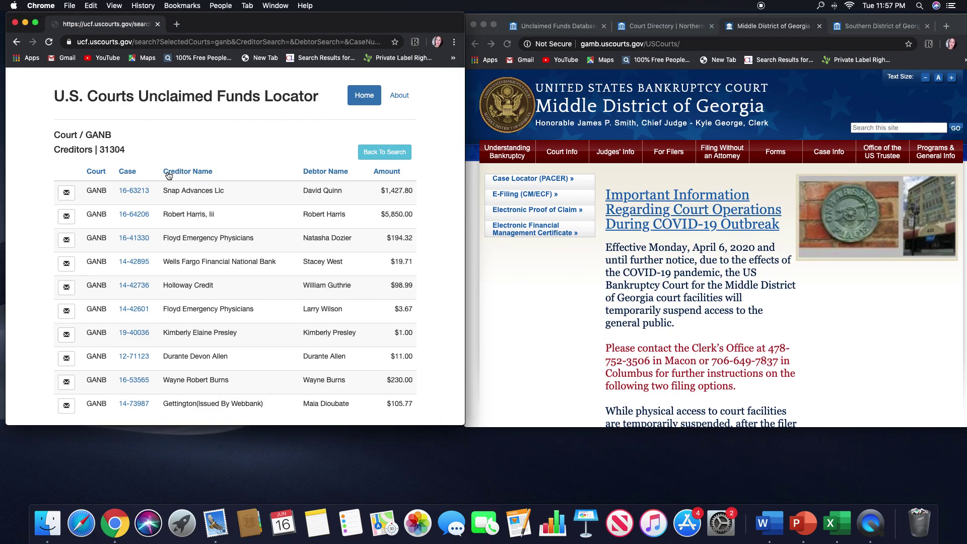
left_click(385, 153)
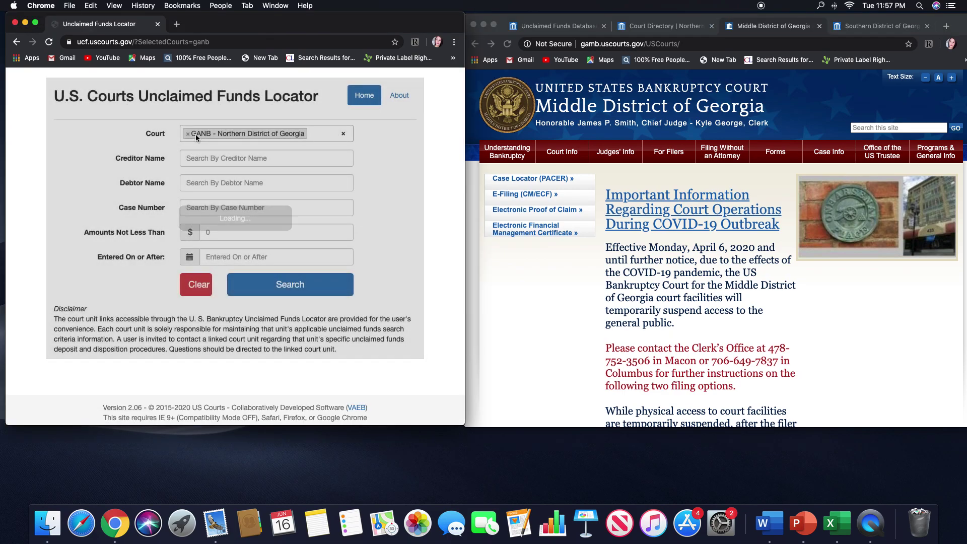
left_click(186, 134)
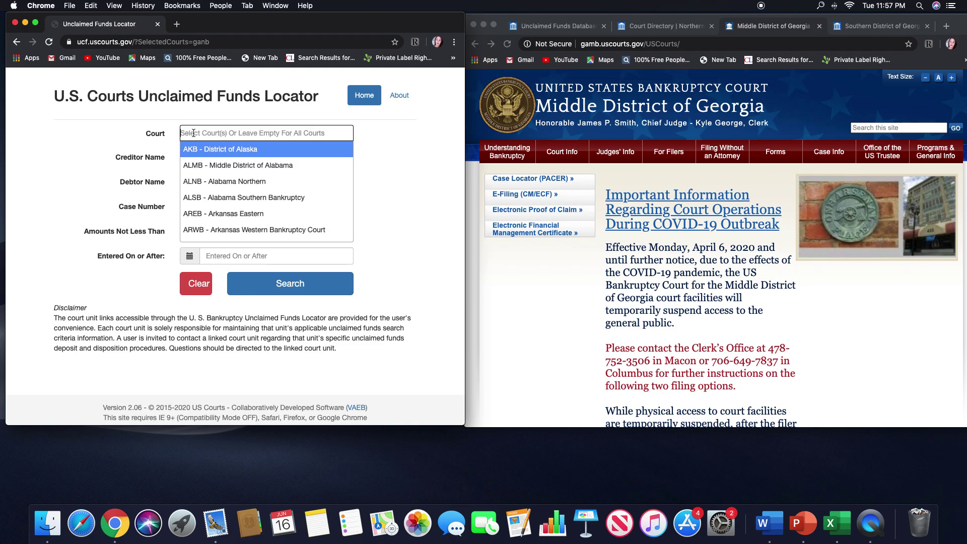
type("ga")
left_click(223, 151)
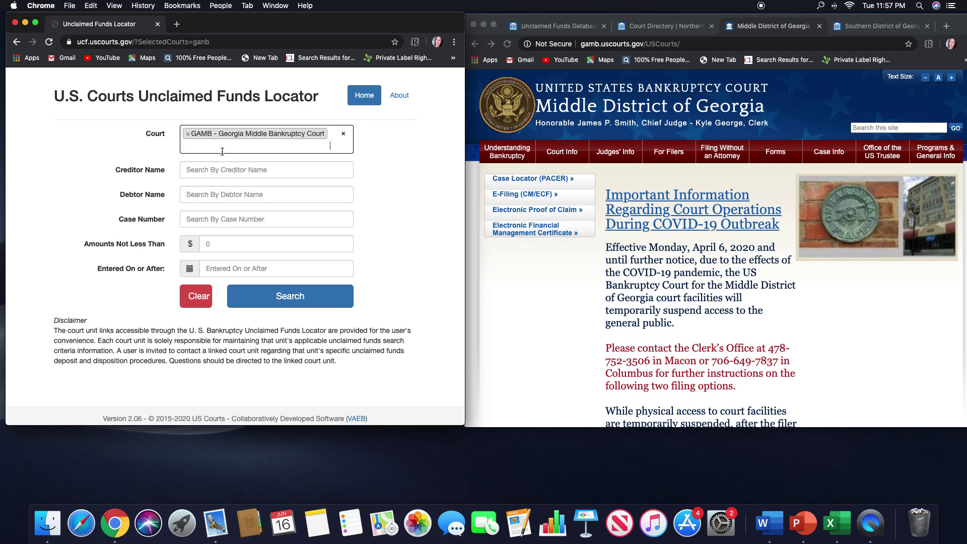
left_click(254, 296)
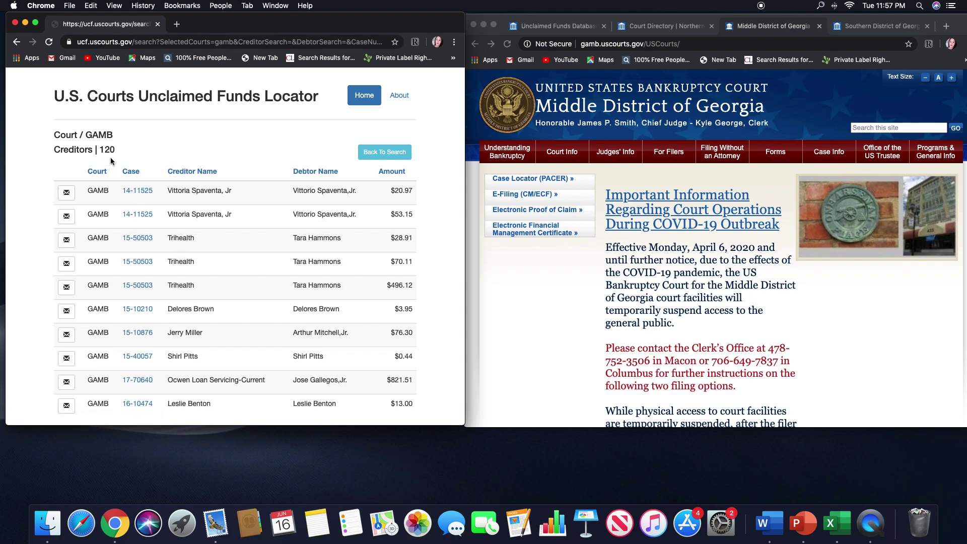
scroll(110, 158, "down", 3)
scroll(111, 157, "up", 2)
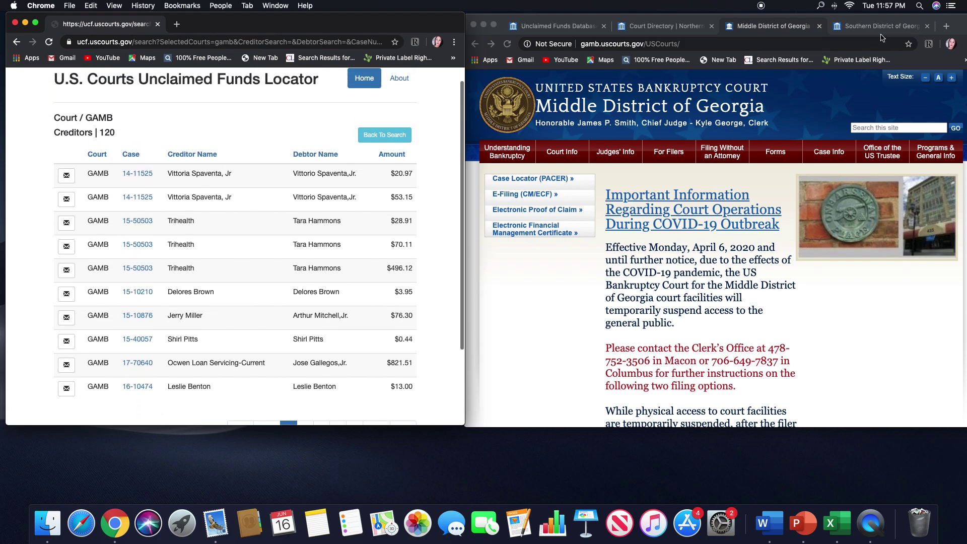
Step: Sort the 120 GAMB creditors largest amount first and maximize the Middle District site
left_click(391, 155)
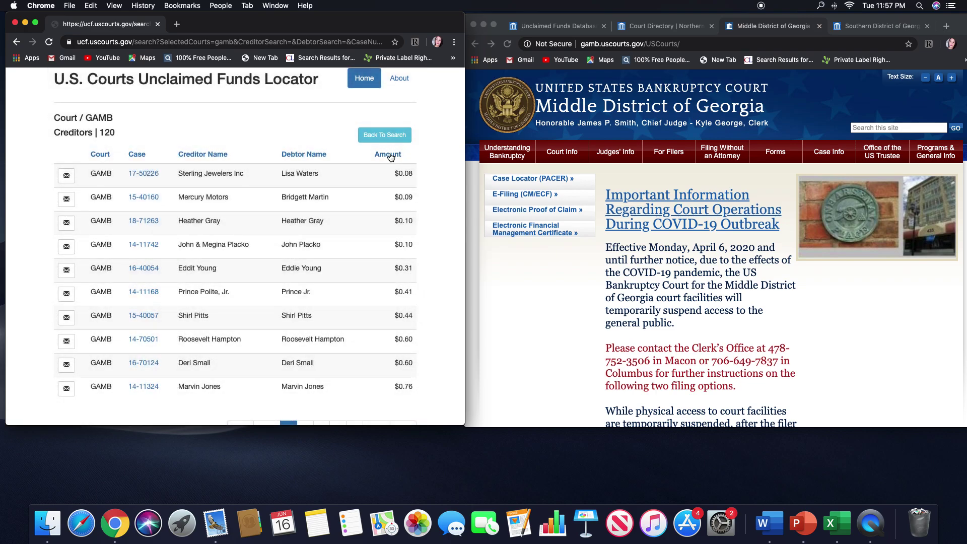
left_click(390, 155)
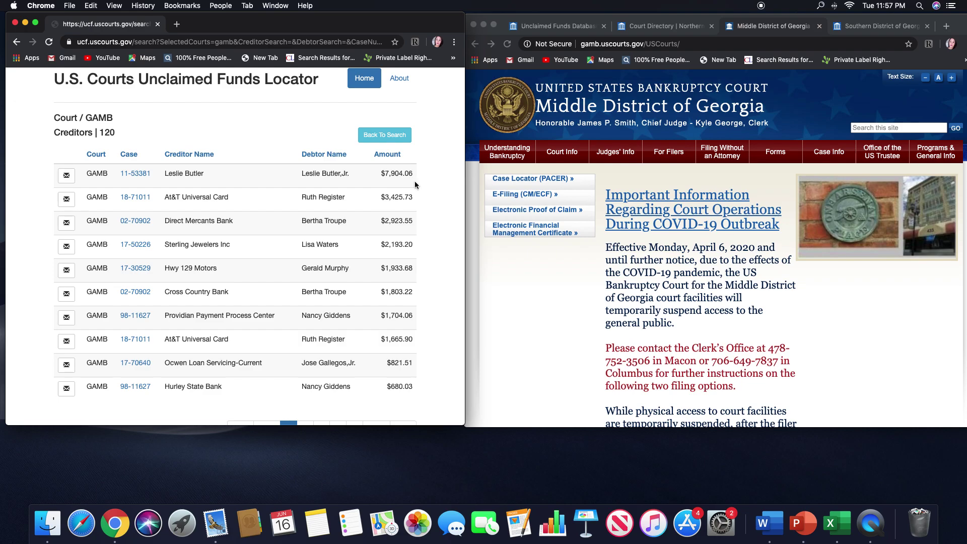
scroll(409, 181, "down", 1)
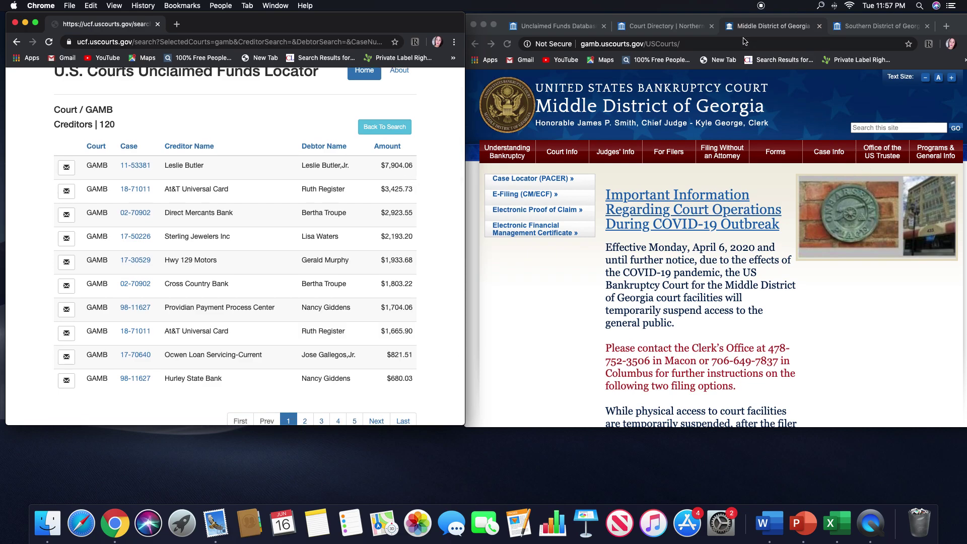
left_click(493, 25)
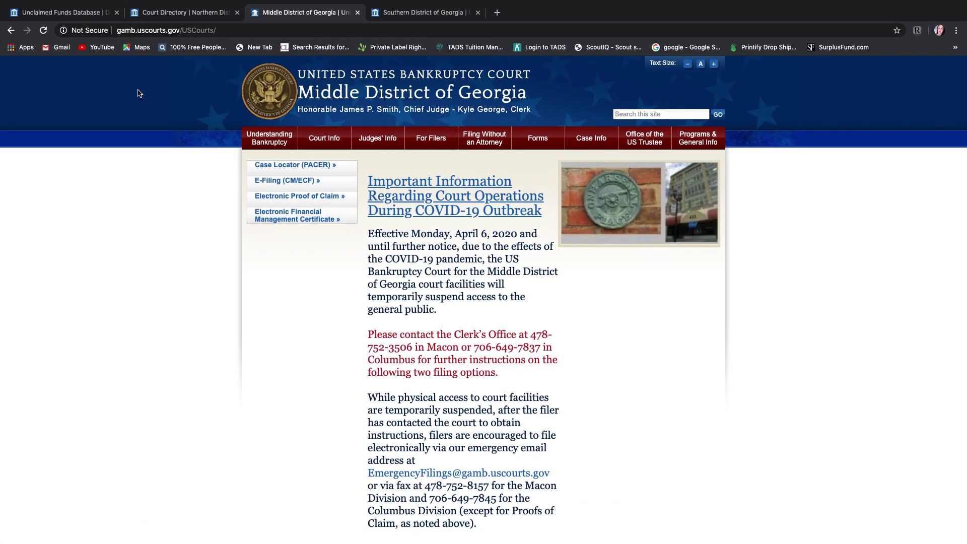
Step: Search the Middle District of Georgia site for 'unclaimed funds' and open its Form 1340 PDF
left_click(658, 113)
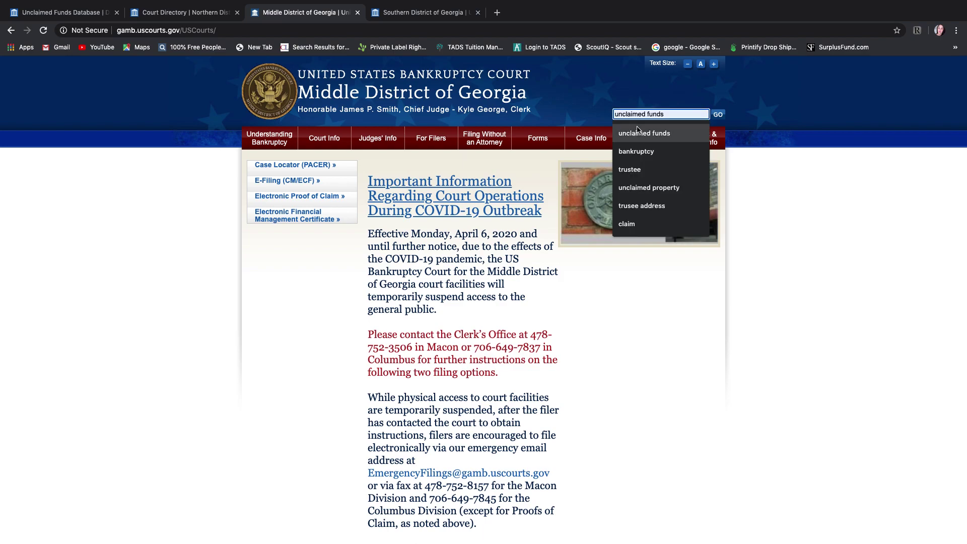
left_click(640, 136)
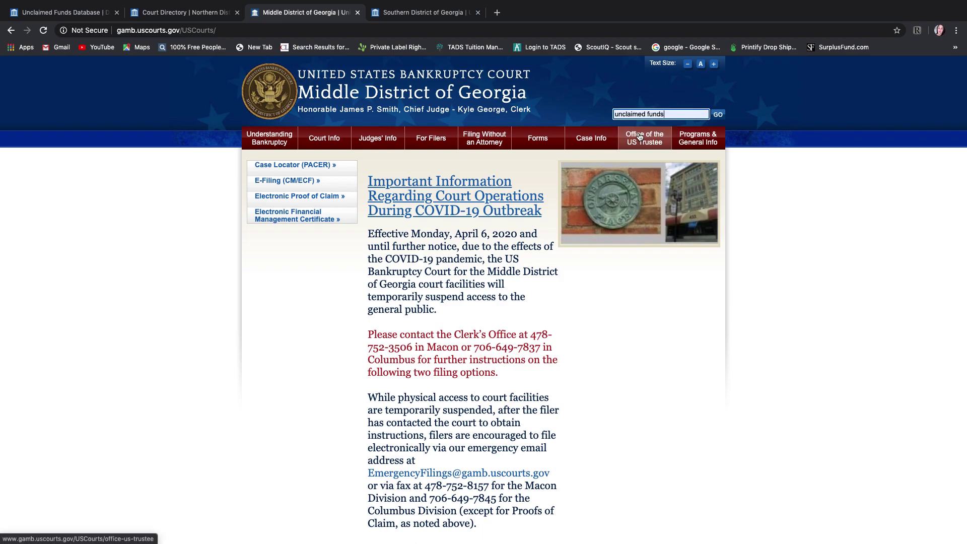
left_click(718, 114)
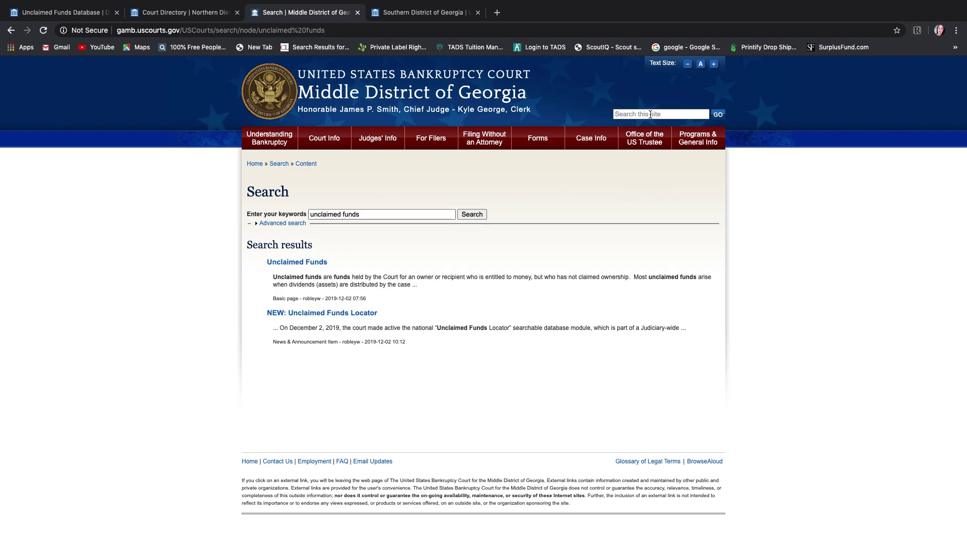
left_click(297, 262)
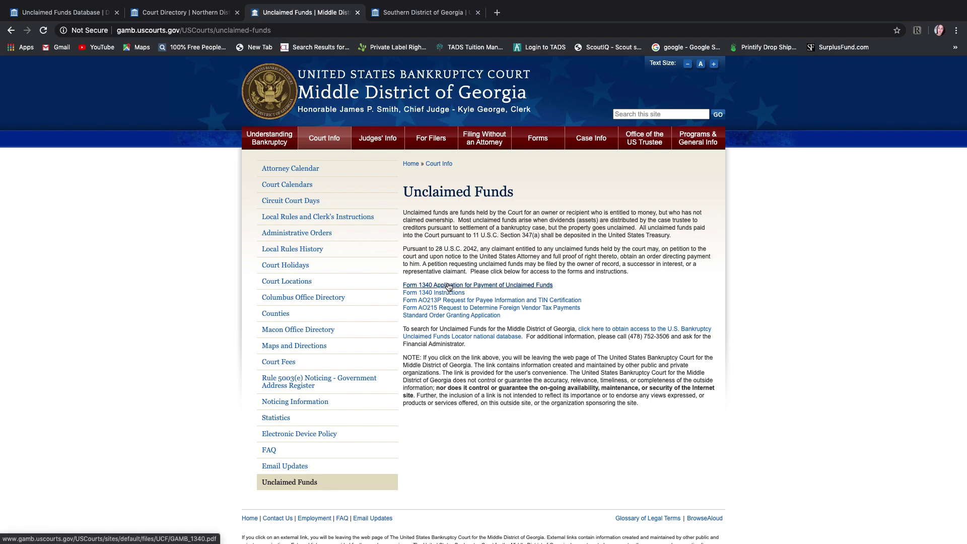
left_click(477, 285)
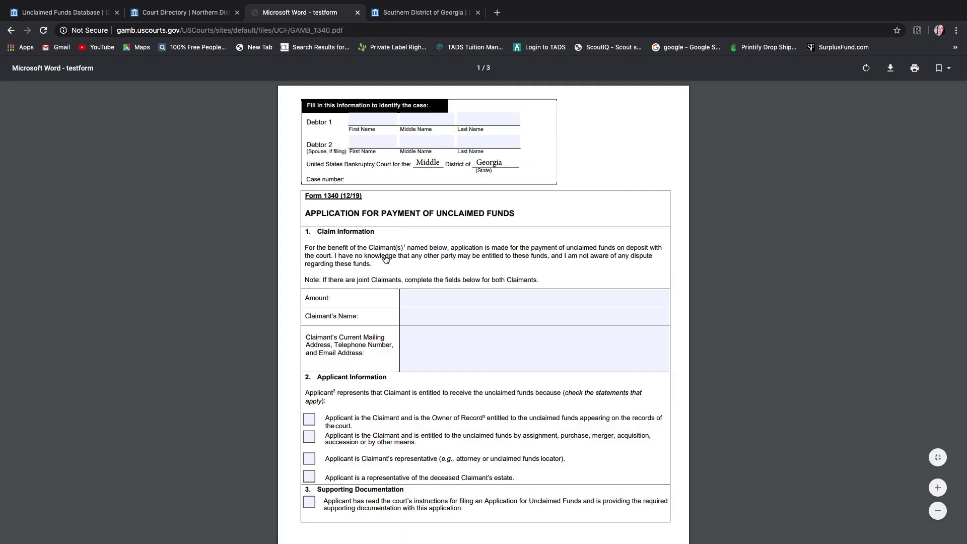
Step: Read through the three-page Form 1340 PDF, then go back to the Unclaimed Funds page
double_click(331, 196)
scroll(398, 205, "down", 2)
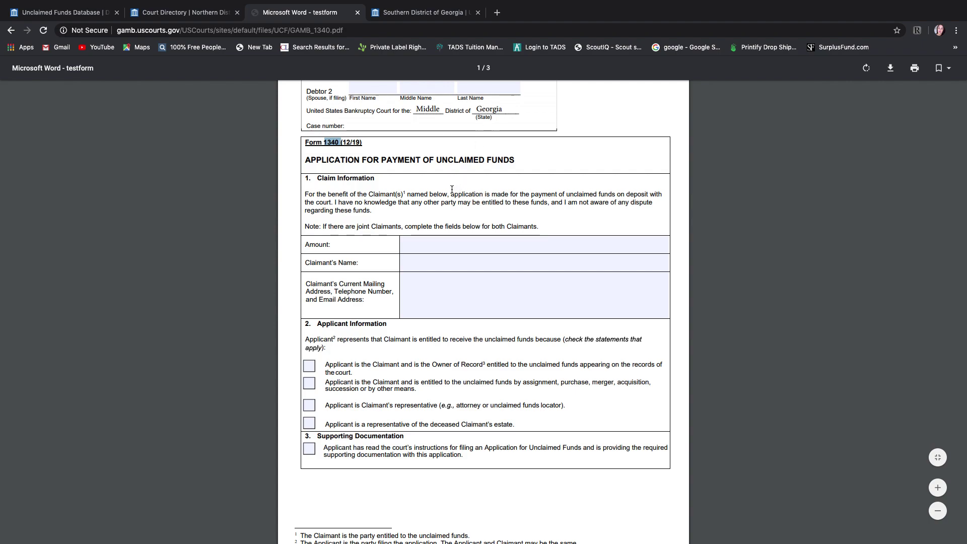
scroll(452, 189, "down", 3)
scroll(452, 189, "down", 3)
scroll(452, 189, "down", 3)
scroll(452, 196, "down", 2)
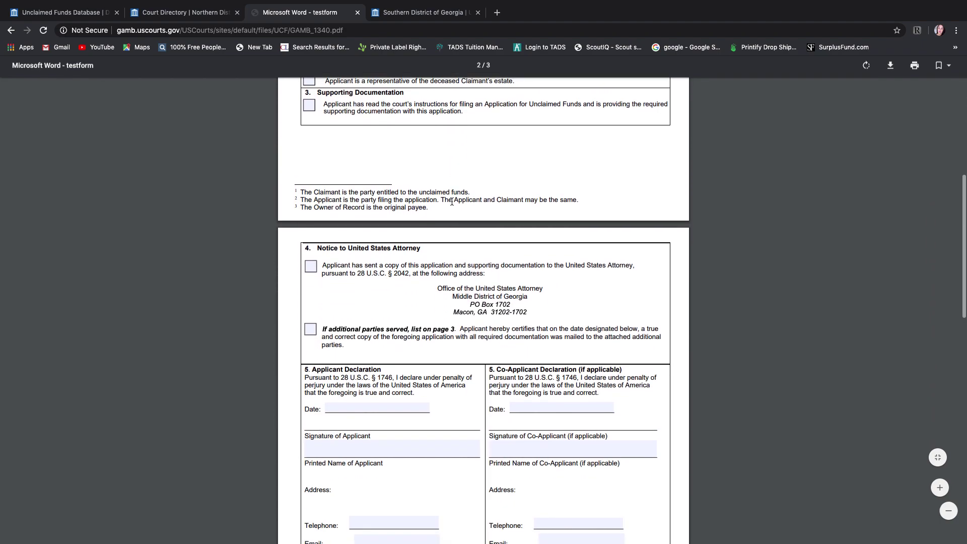
scroll(458, 295, "down", 5)
scroll(458, 295, "down", 5)
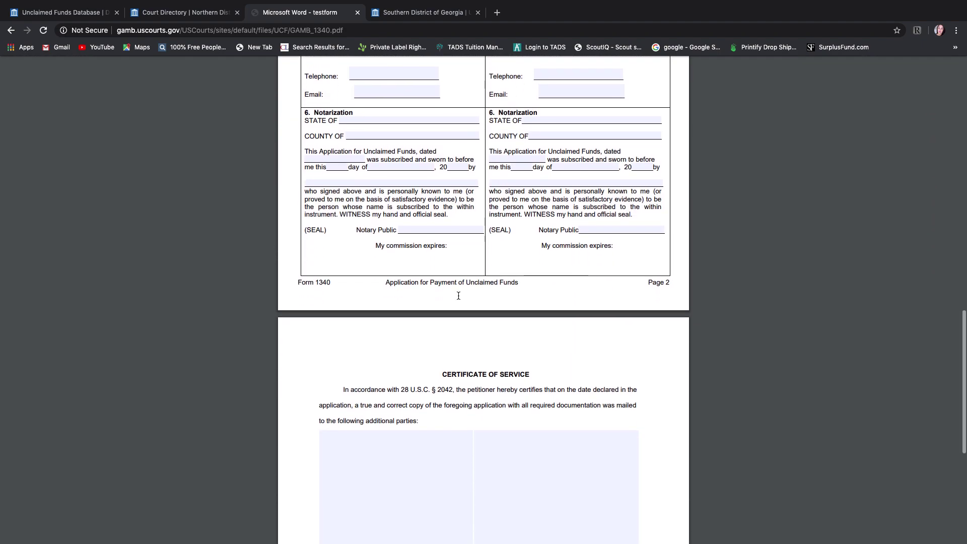
scroll(458, 295, "down", 4)
scroll(458, 295, "up", 2)
scroll(458, 295, "up", 5)
scroll(473, 264, "up", 5)
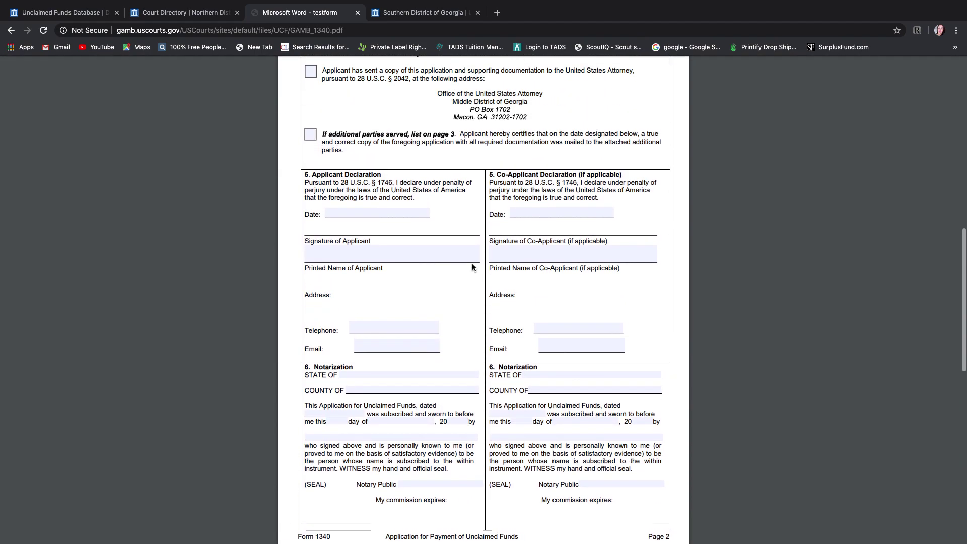
scroll(473, 263, "up", 5)
scroll(472, 264, "up", 4)
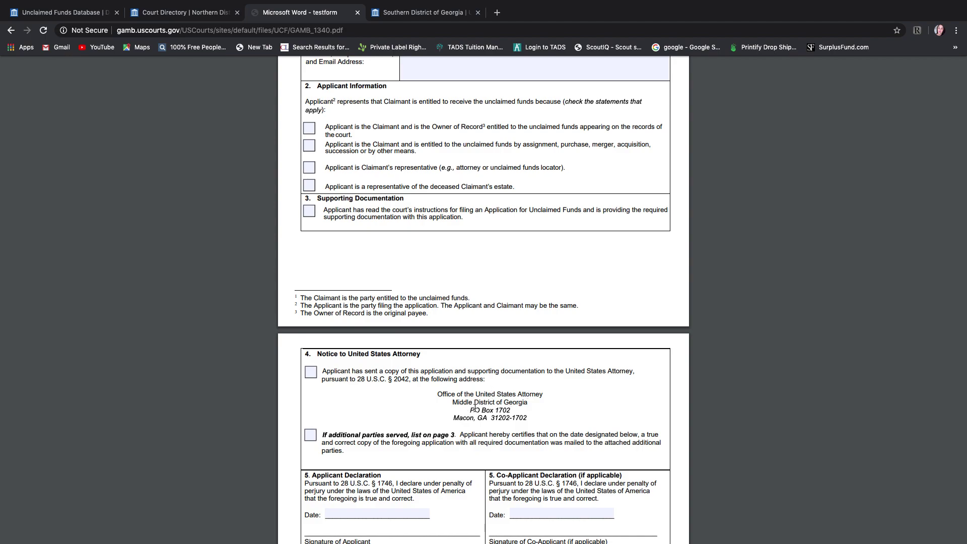
scroll(490, 388, "up", 3)
scroll(489, 388, "up", 8)
scroll(490, 388, "up", 3)
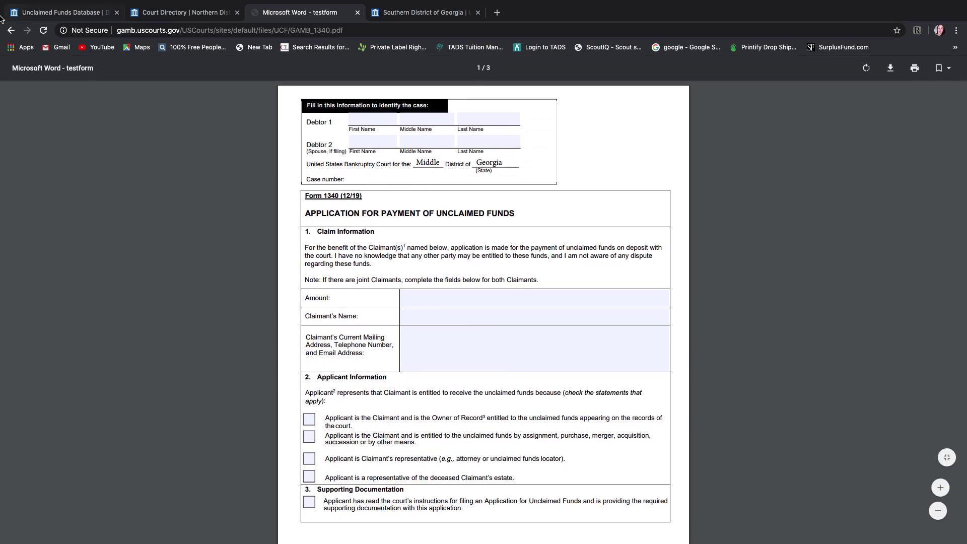
left_click(11, 30)
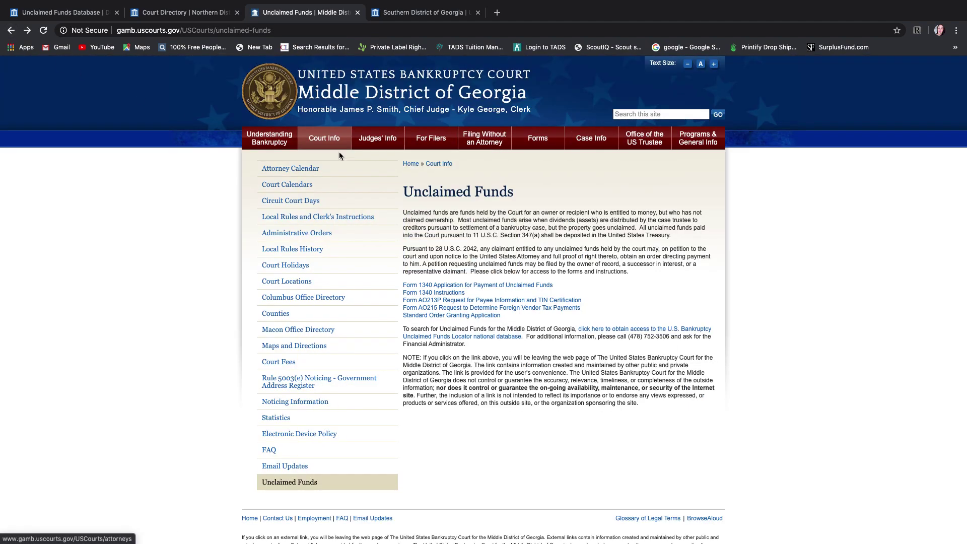
mouse_move(324, 138)
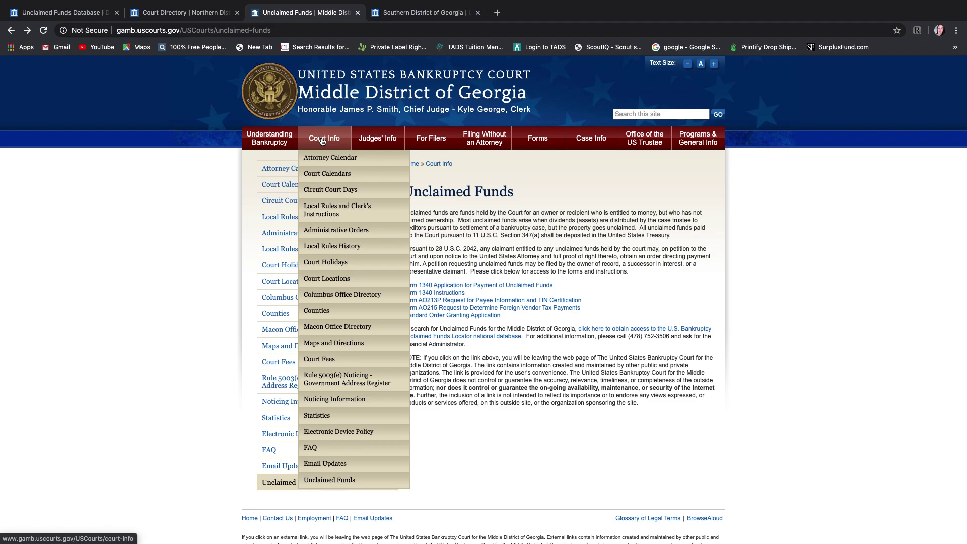
Step: Show the Columbus office under Court Locations, with the window out of full screen beside the locator
left_click(326, 278)
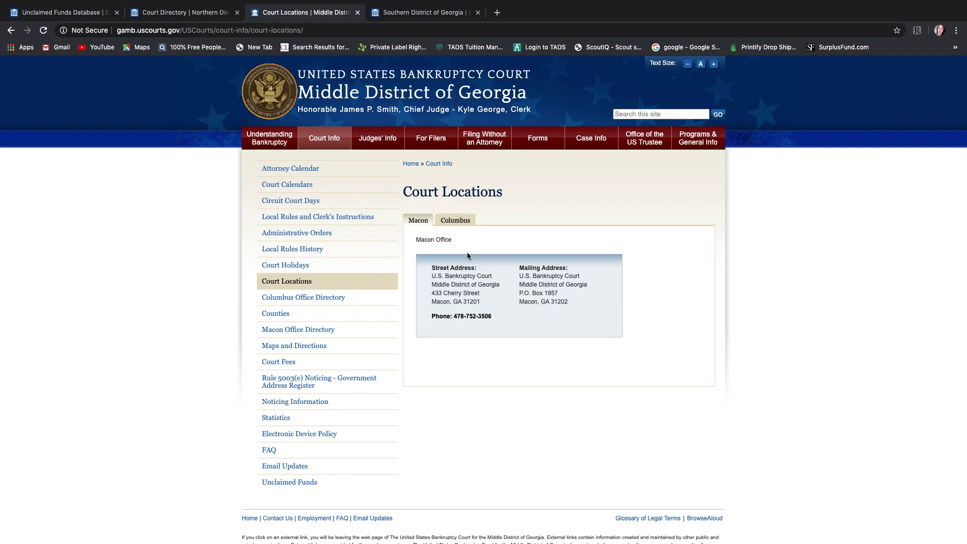
left_click(453, 222)
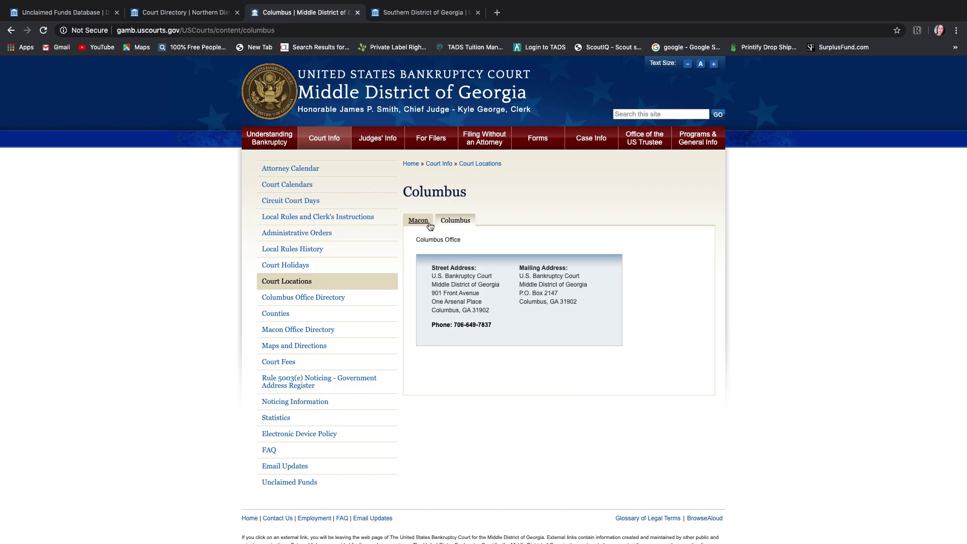
mouse_move(45, 15)
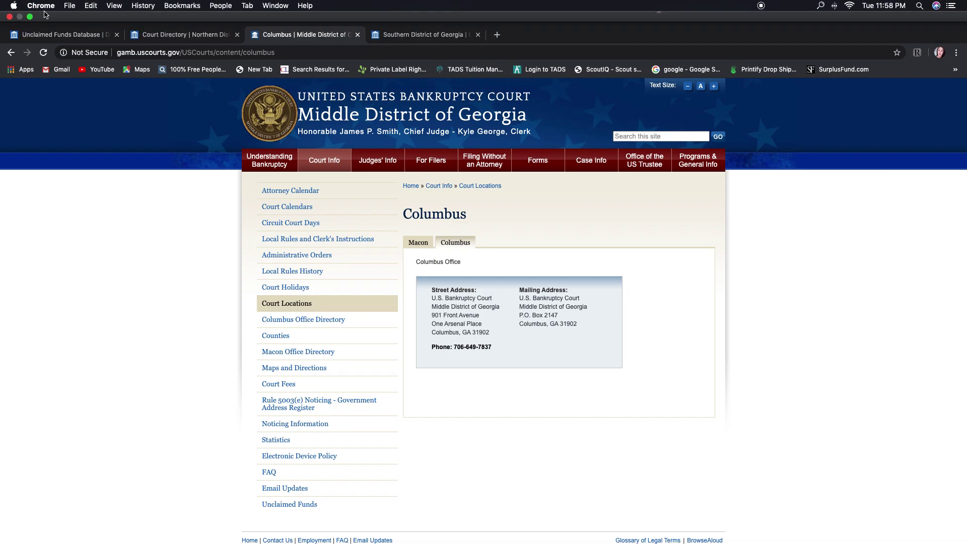
left_click(31, 17)
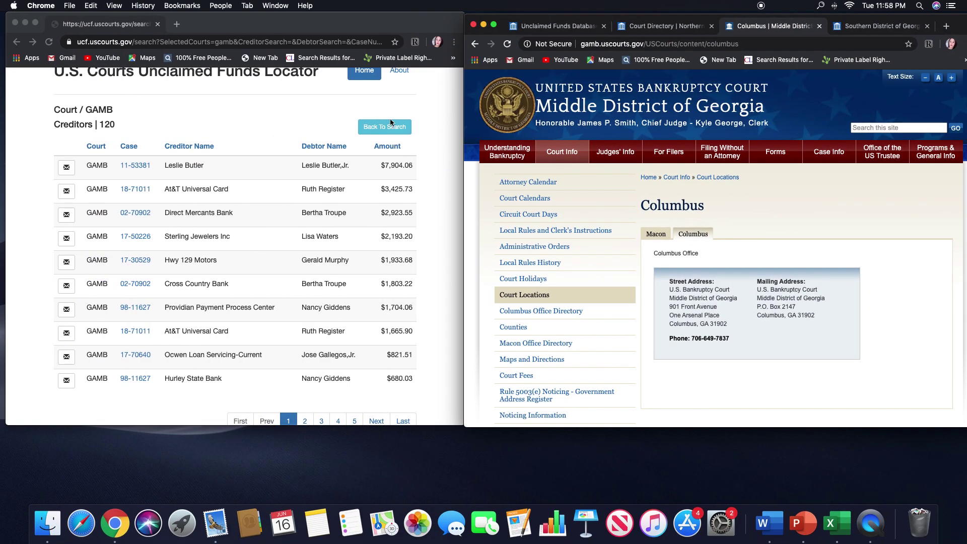
Step: Rerun the Unclaimed Funds Locator search for Georgia Southern Bankruptcy (GASB) instead of GAMB
left_click(390, 123)
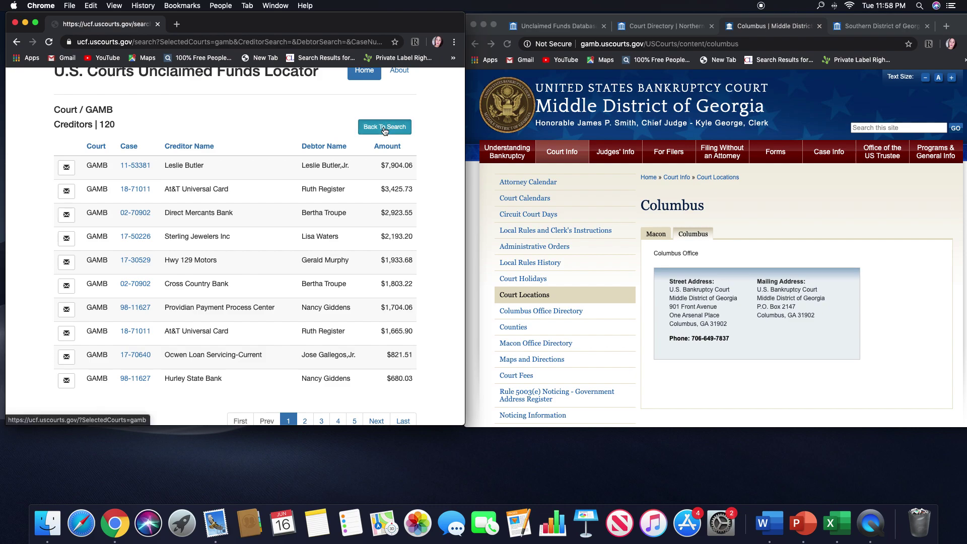
left_click(385, 128)
left_click(188, 134)
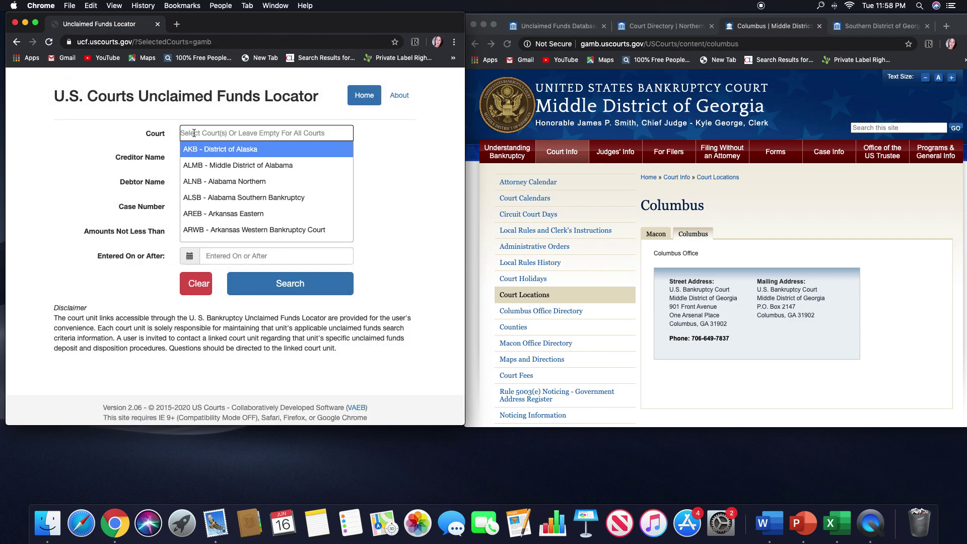
type("ga")
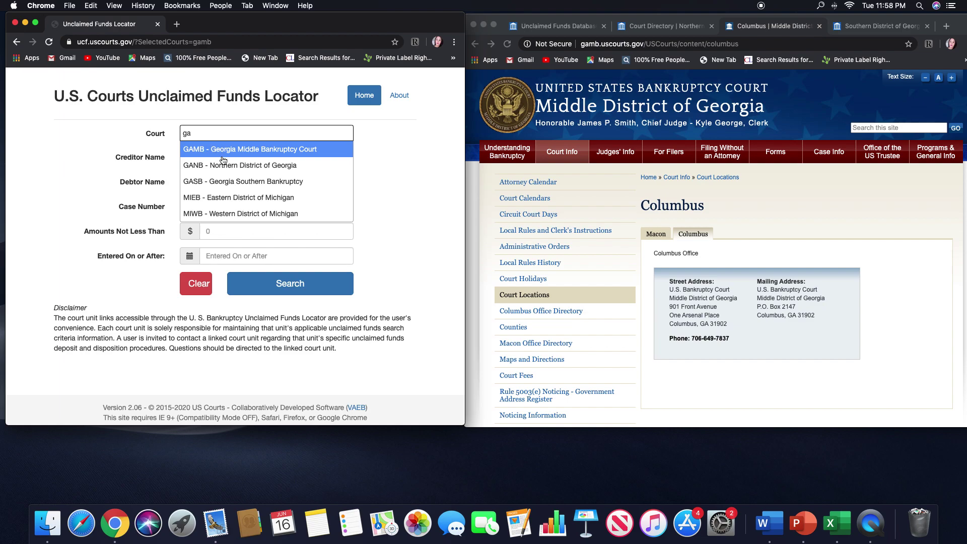
left_click(241, 182)
left_click(290, 285)
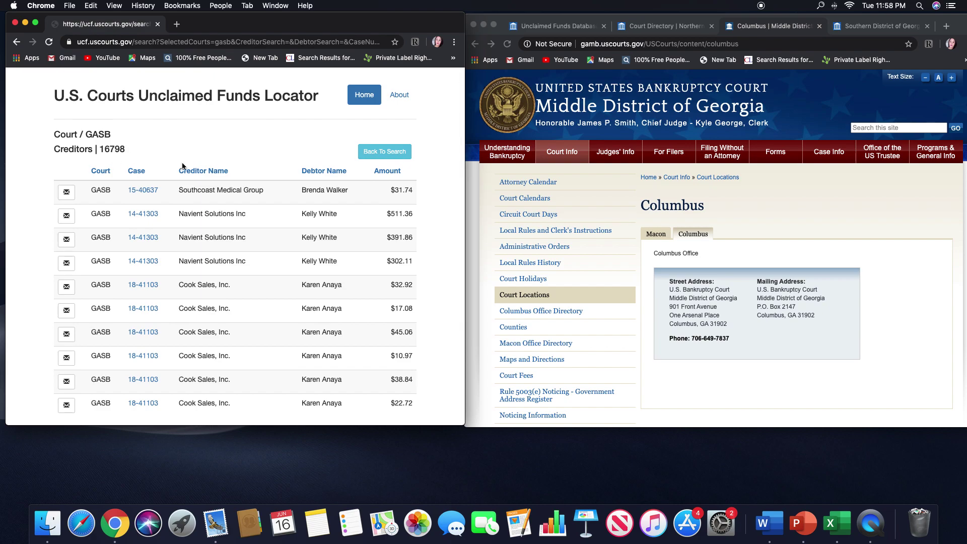
scroll(182, 166, "down", 1)
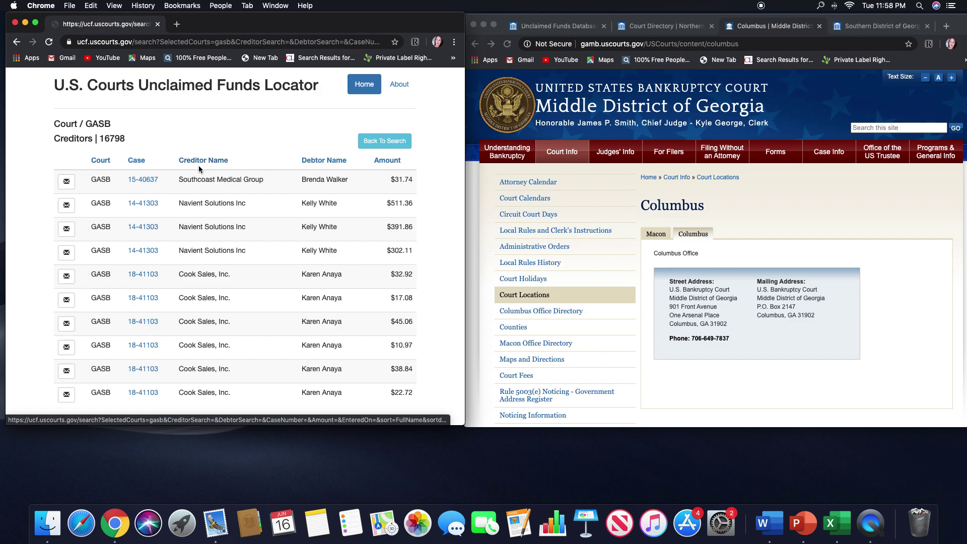
scroll(227, 166, "down", 1)
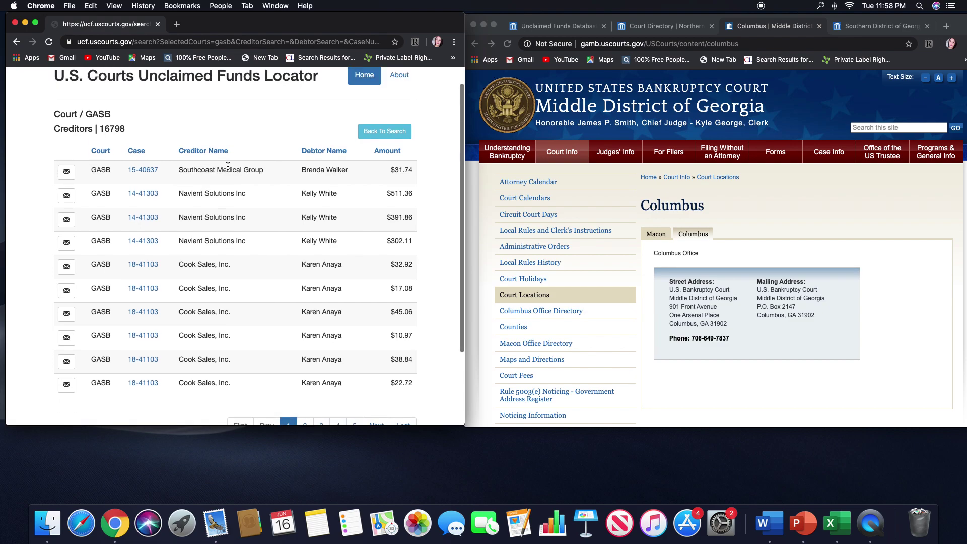
Step: Sort the 16,798 GASB creditors largest amount first, then bring up the Southern District of Georgia site full screen
left_click(387, 150)
left_click(393, 151)
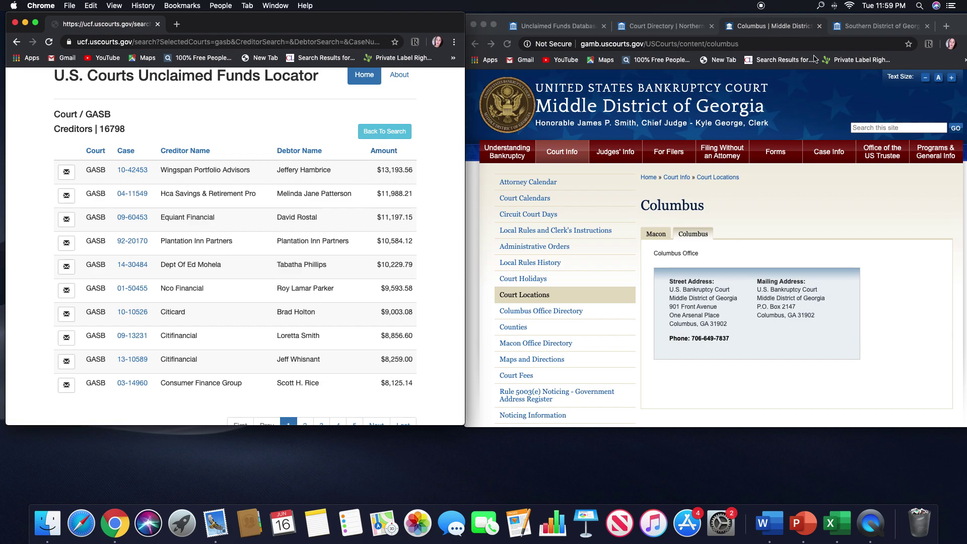
left_click(884, 26)
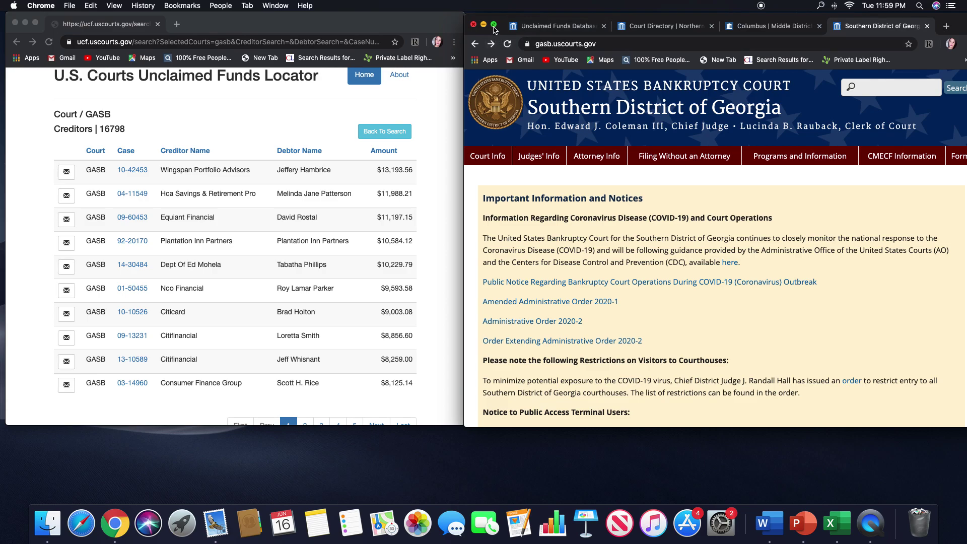
left_click(493, 26)
scroll(405, 162, "down", 3)
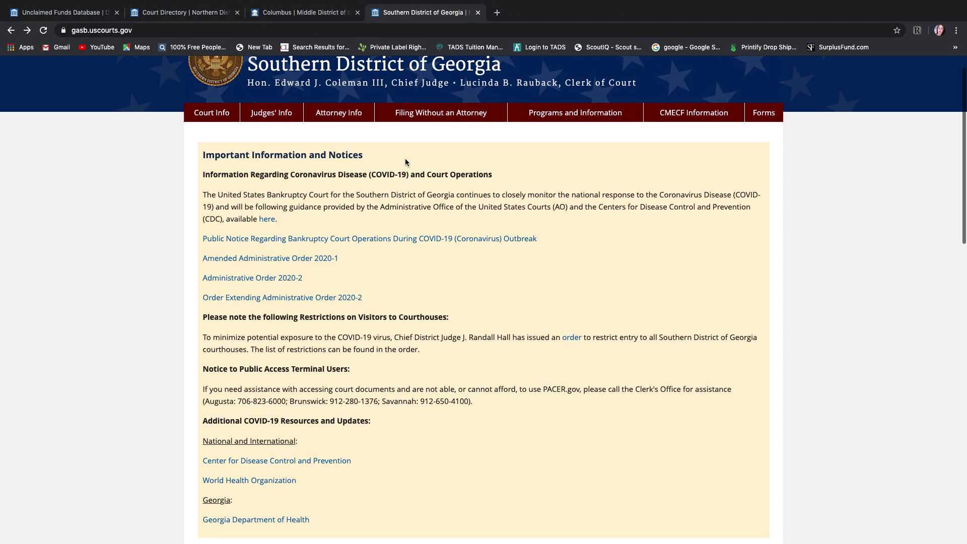
scroll(405, 157, "up", 3)
Step: Download the Application and Proposed Order from the Unclaimed Funds Info page and open it
left_click(695, 76)
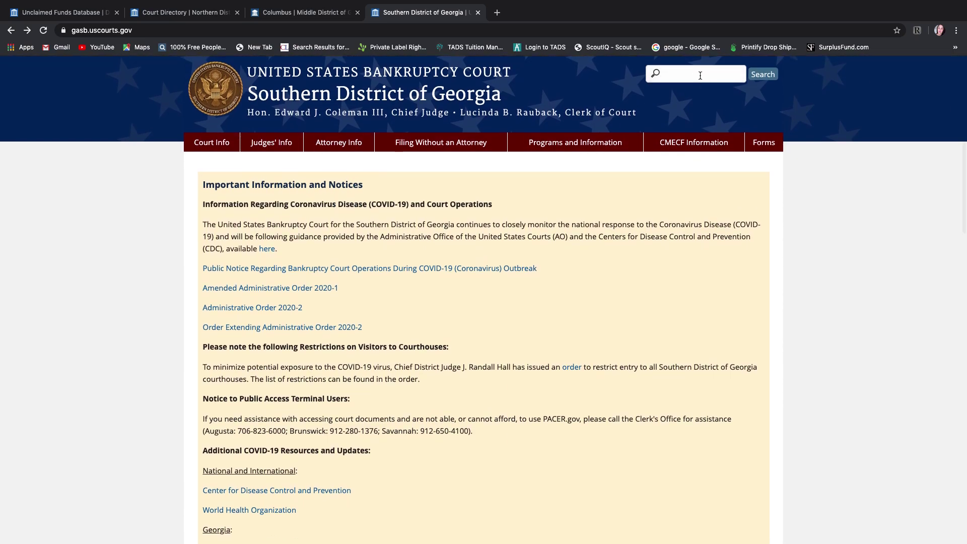
type("unclaimed funds")
left_click(762, 75)
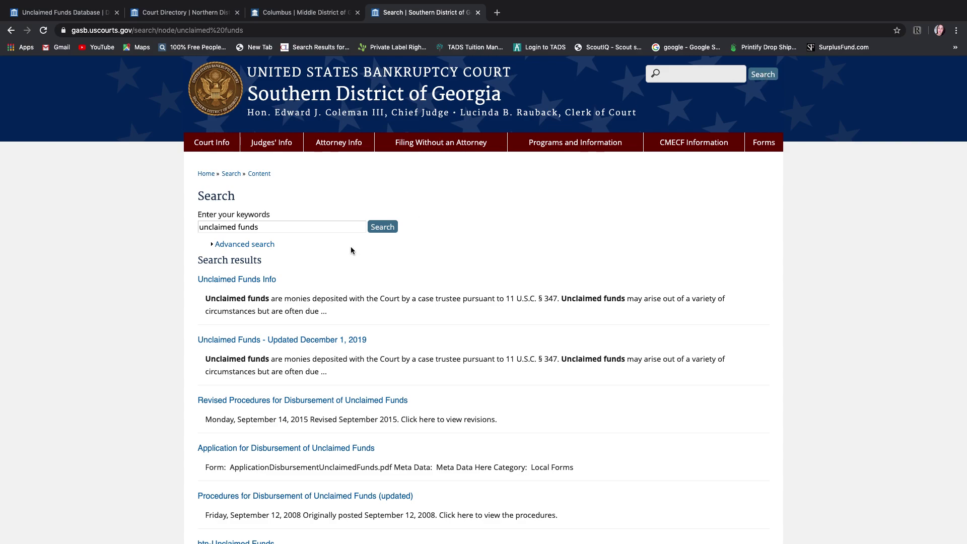
left_click(241, 279)
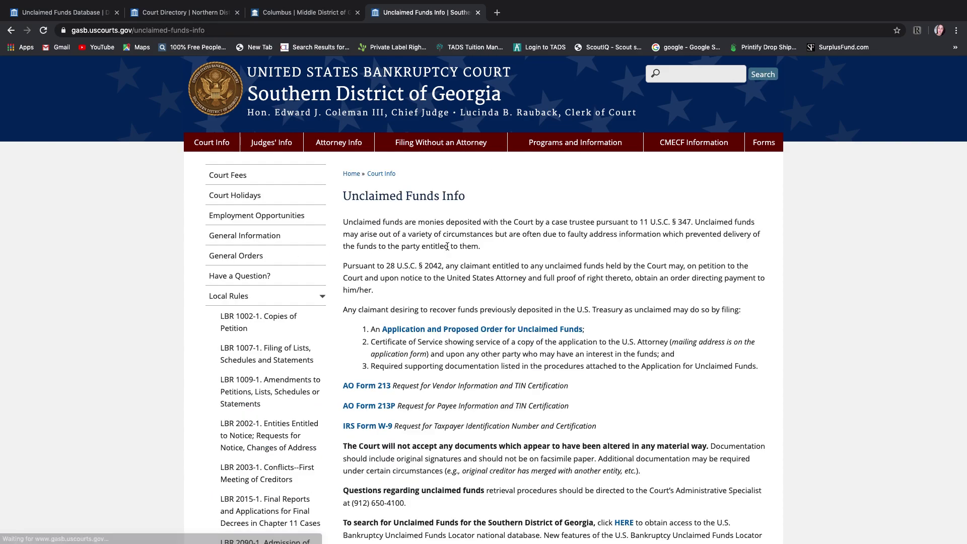
left_click(482, 329)
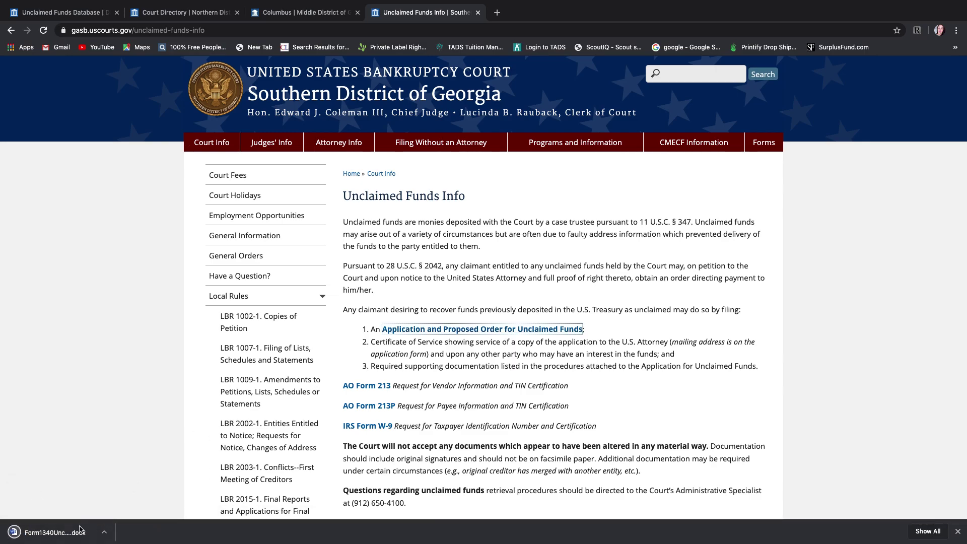
left_click(56, 532)
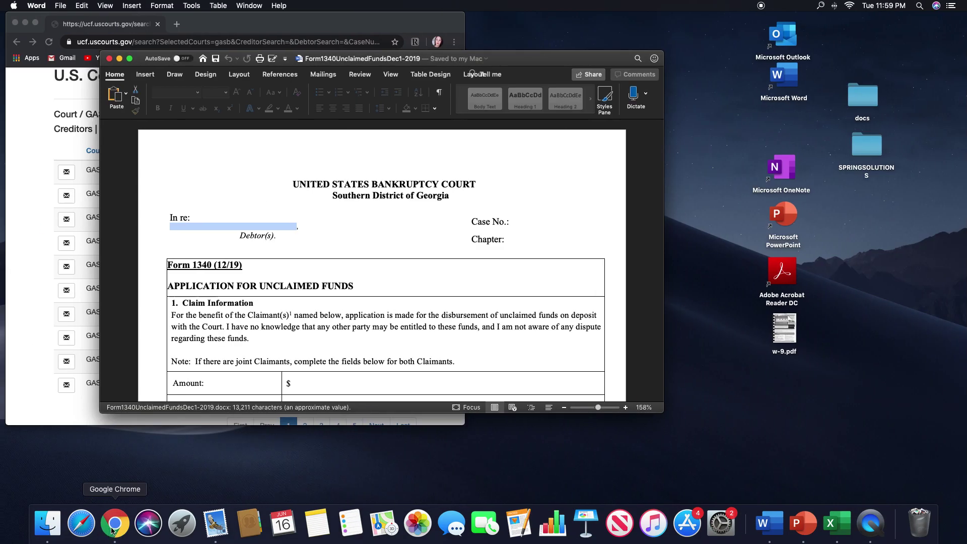
Step: Review the Form 1340 document full screen, then shrink Word to a smaller window
left_click(129, 58)
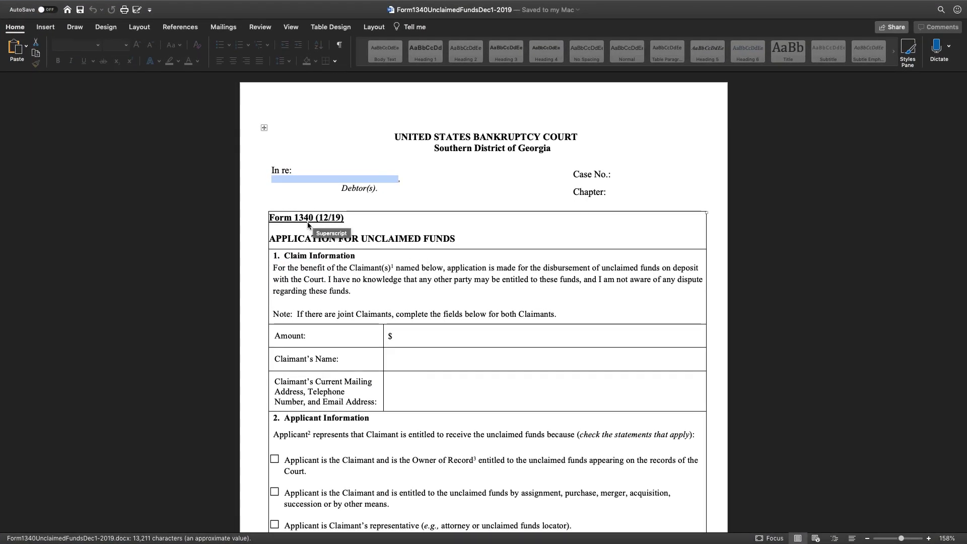
scroll(310, 227, "down", 1)
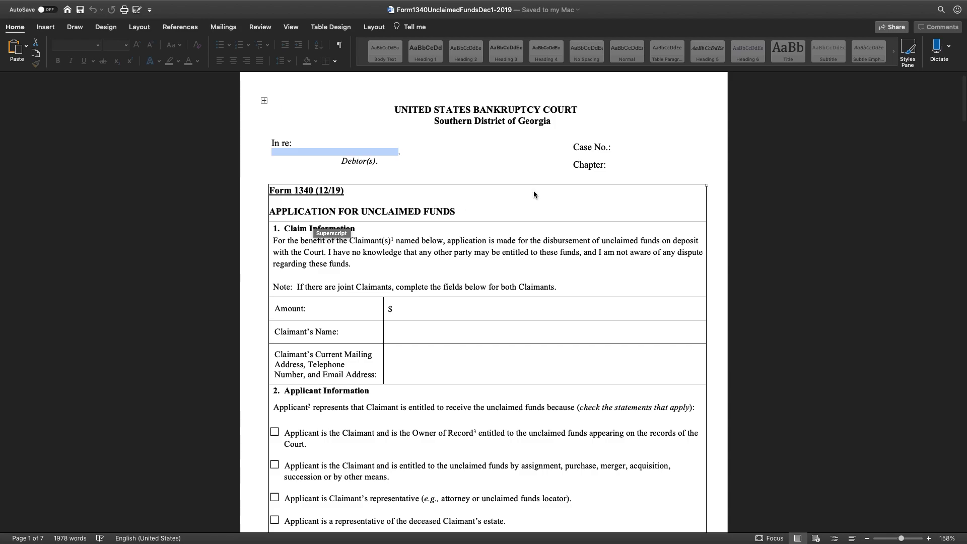
scroll(411, 221, "down", 4)
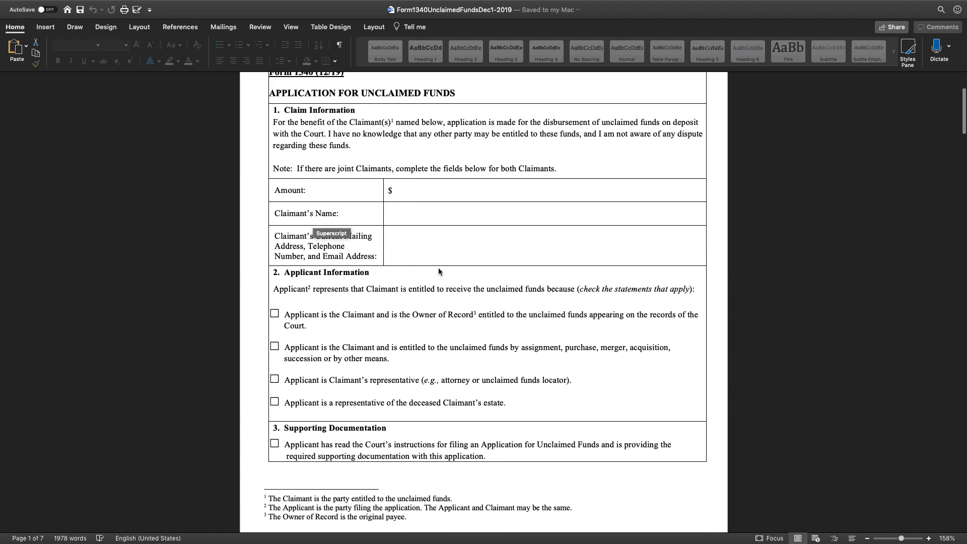
scroll(434, 272, "down", 4)
scroll(434, 274, "down", 5)
scroll(435, 274, "down", 3)
scroll(434, 273, "down", 2)
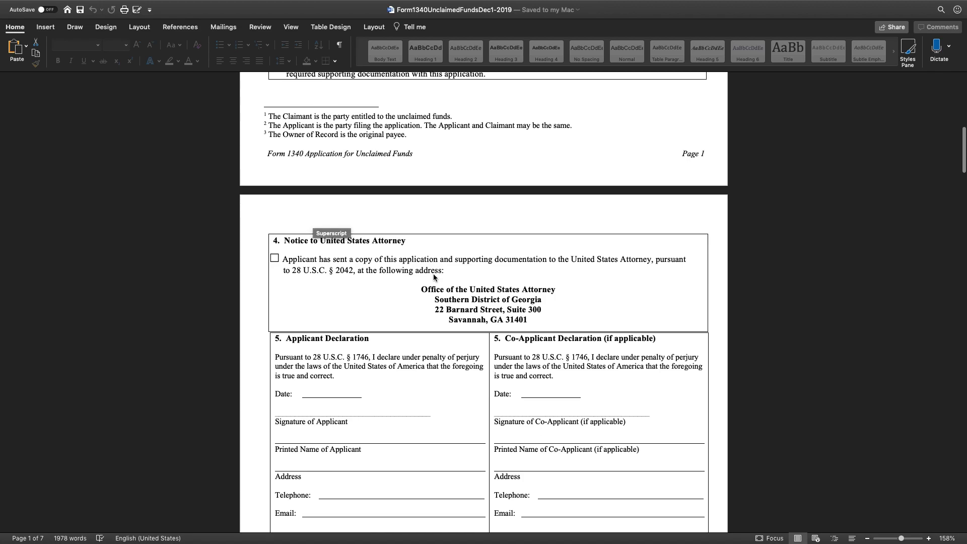
scroll(551, 319, "down", 5)
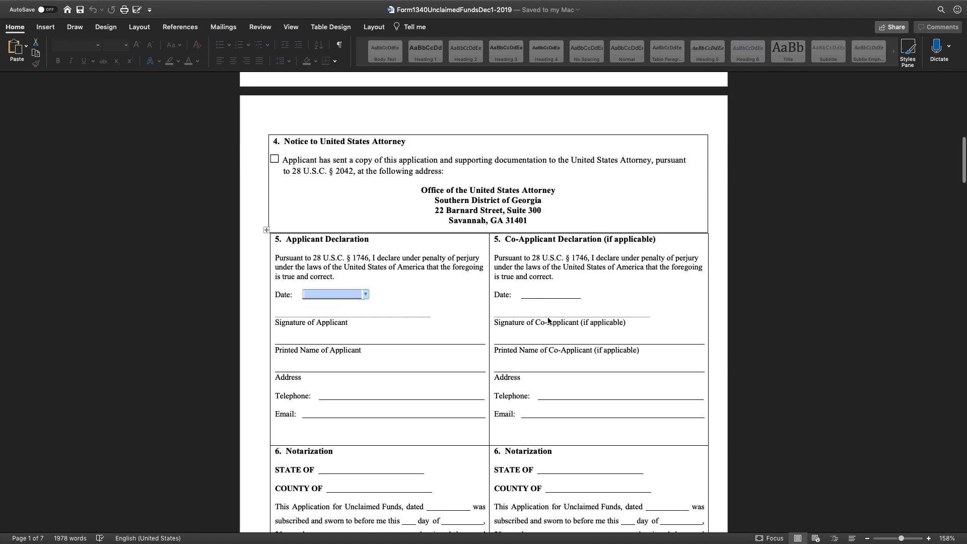
scroll(547, 316, "down", 5)
scroll(548, 317, "down", 5)
scroll(548, 317, "down", 4)
scroll(548, 317, "down", 1)
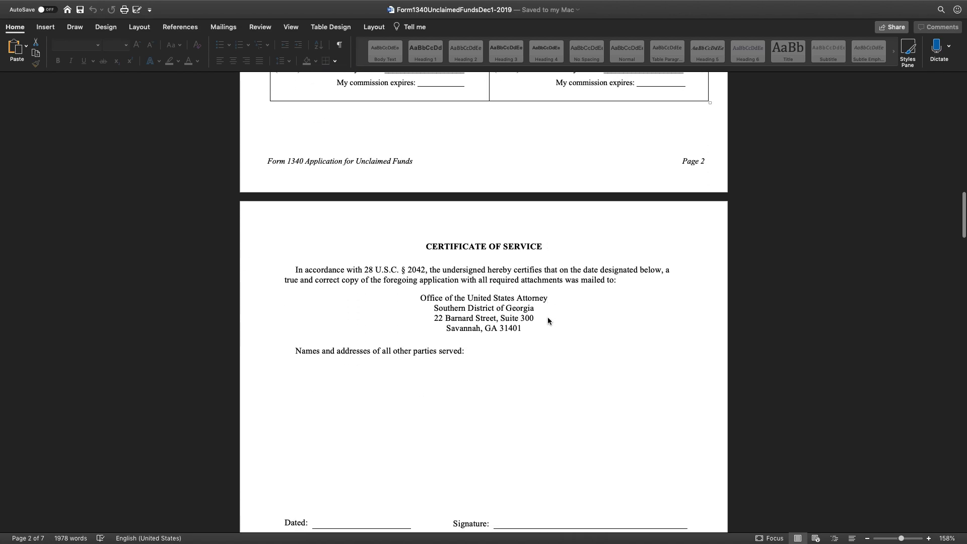
scroll(433, 276, "down", 5)
scroll(433, 276, "down", 5)
scroll(433, 276, "down", 5)
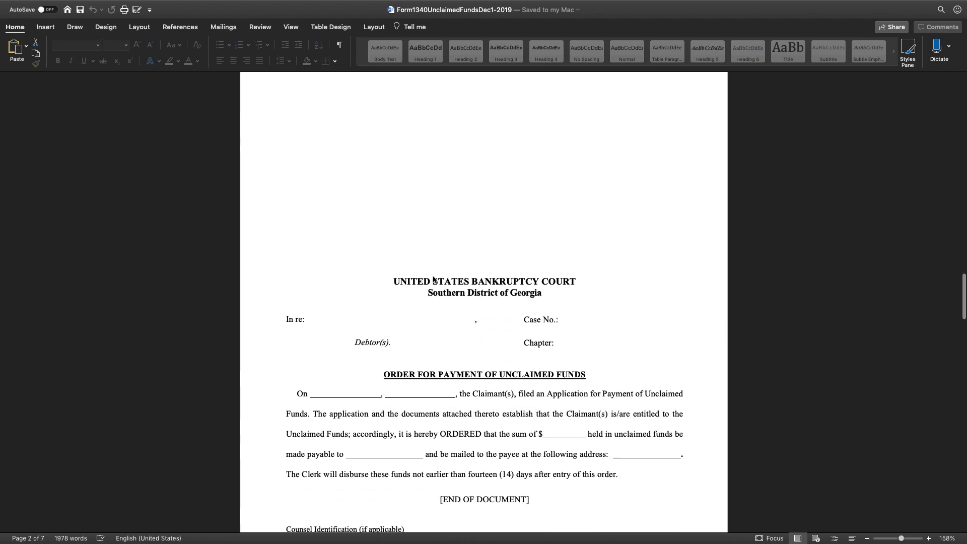
scroll(433, 276, "down", 1)
scroll(432, 275, "down", 5)
scroll(433, 276, "down", 4)
scroll(433, 276, "down", 2)
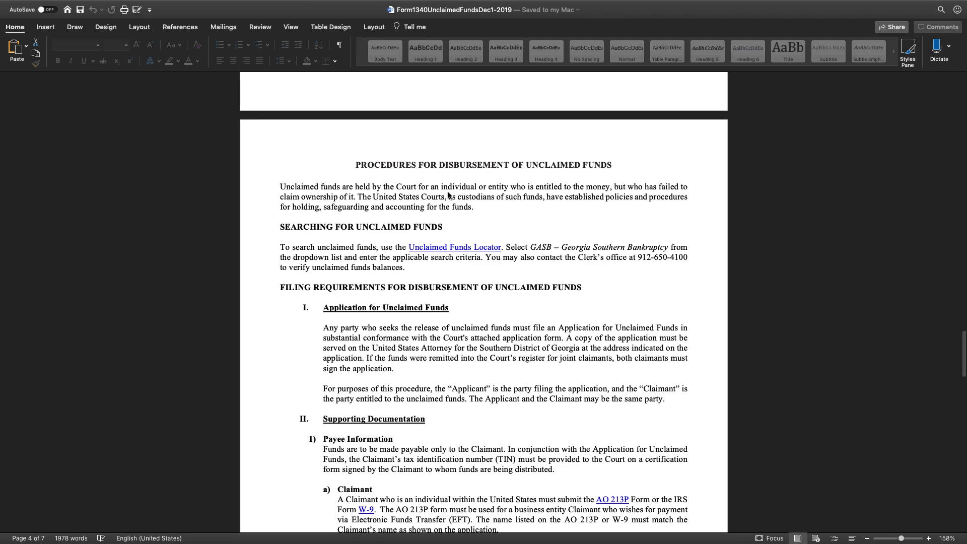
scroll(448, 195, "down", 3)
scroll(453, 208, "down", 3)
scroll(454, 209, "down", 3)
scroll(454, 209, "down", 2)
scroll(454, 209, "down", 2)
scroll(454, 209, "down", 3)
scroll(453, 208, "down", 3)
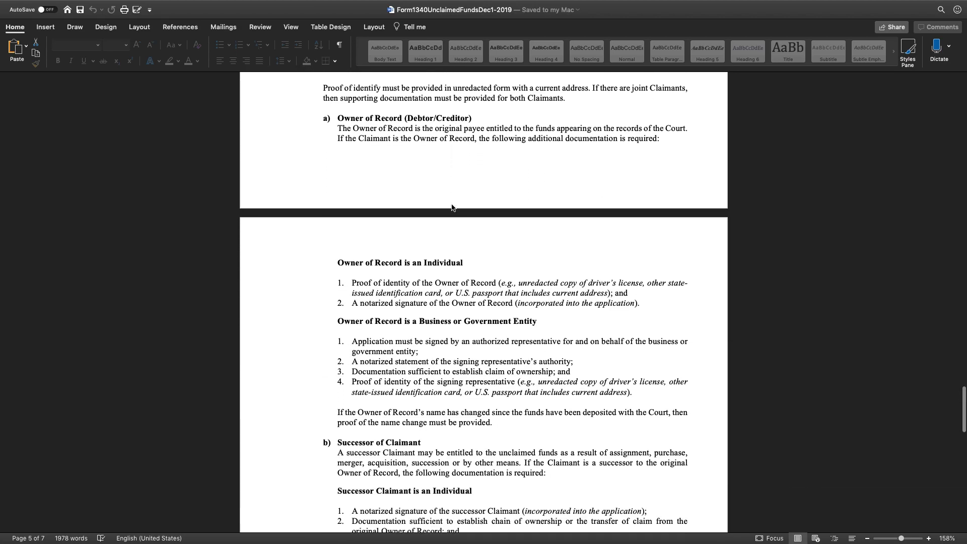
scroll(453, 209, "down", 3)
scroll(454, 208, "down", 3)
scroll(451, 204, "down", 2)
scroll(451, 203, "down", 3)
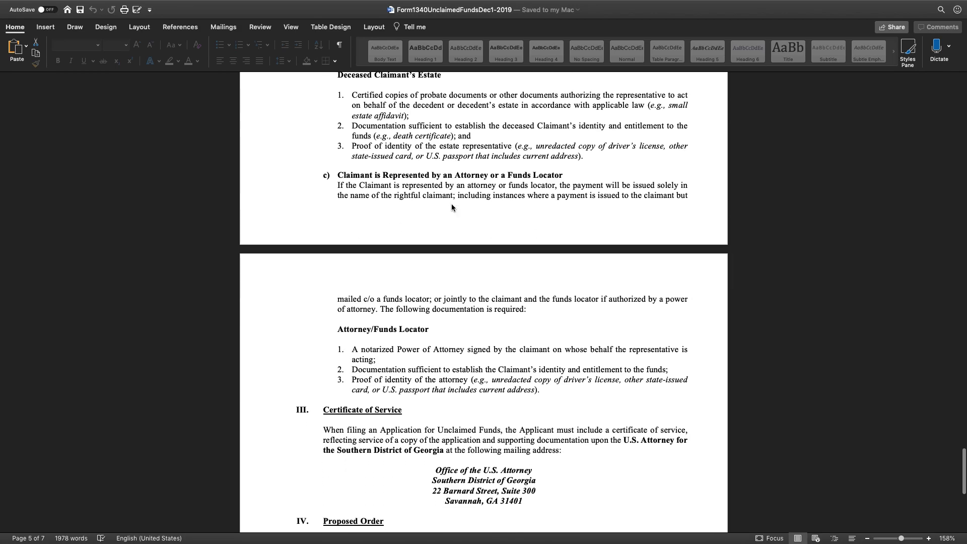
scroll(452, 204, "down", 1)
scroll(451, 204, "down", 2)
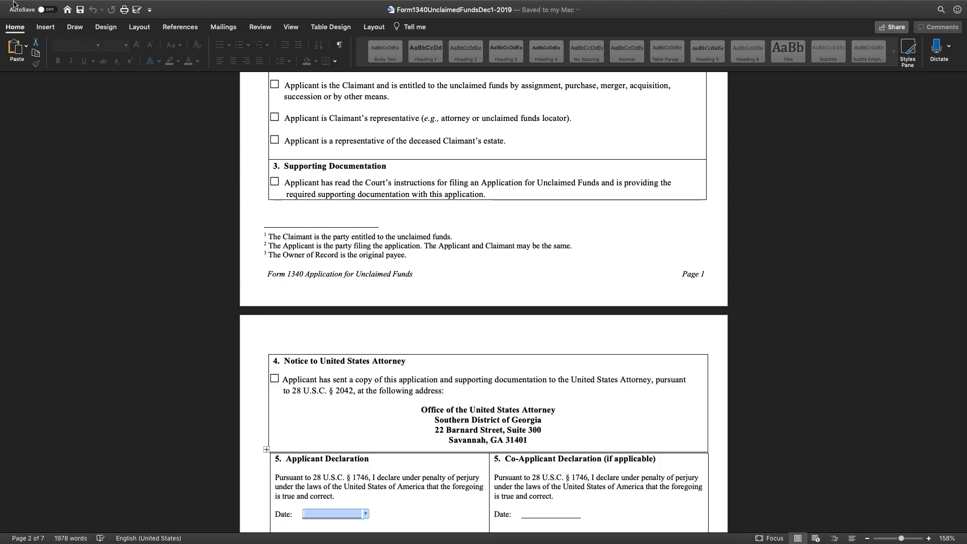
key("ctrl+super+f")
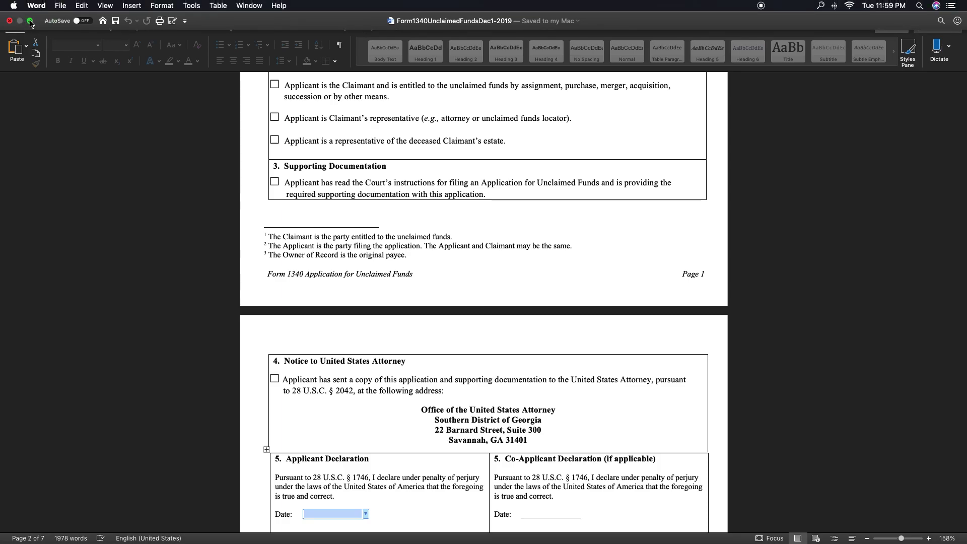
left_click(32, 21)
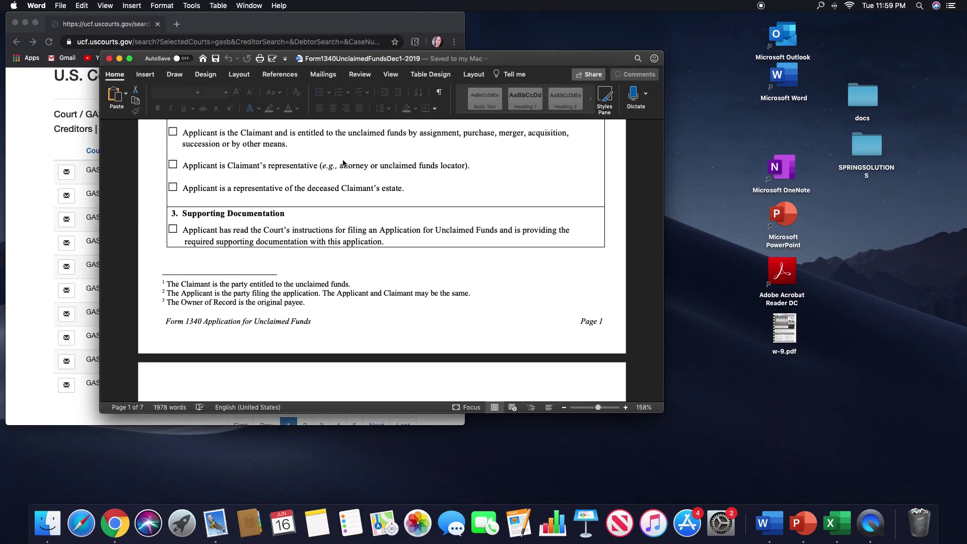
Step: Minimize Word and open the Southern District of Georgia court home page in Chrome
left_click(119, 59)
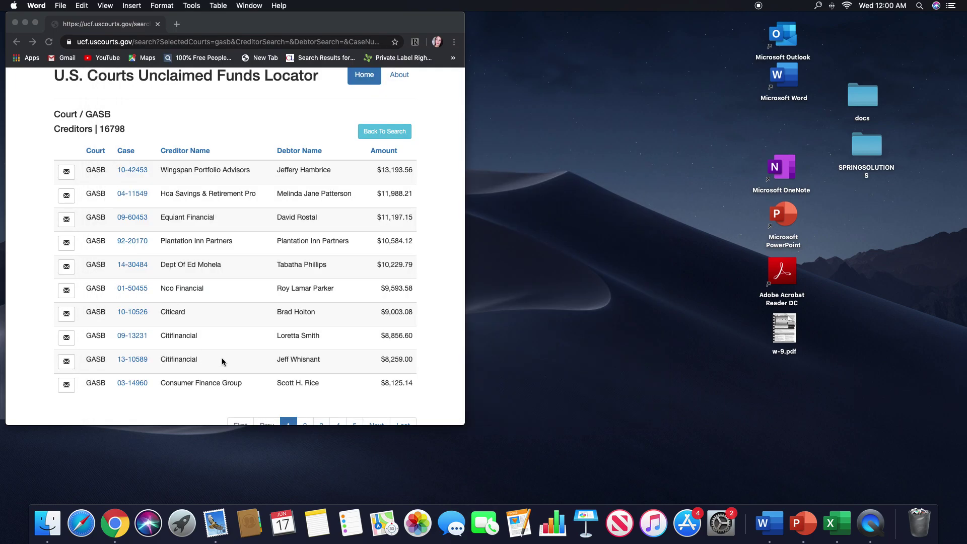
left_click(115, 522)
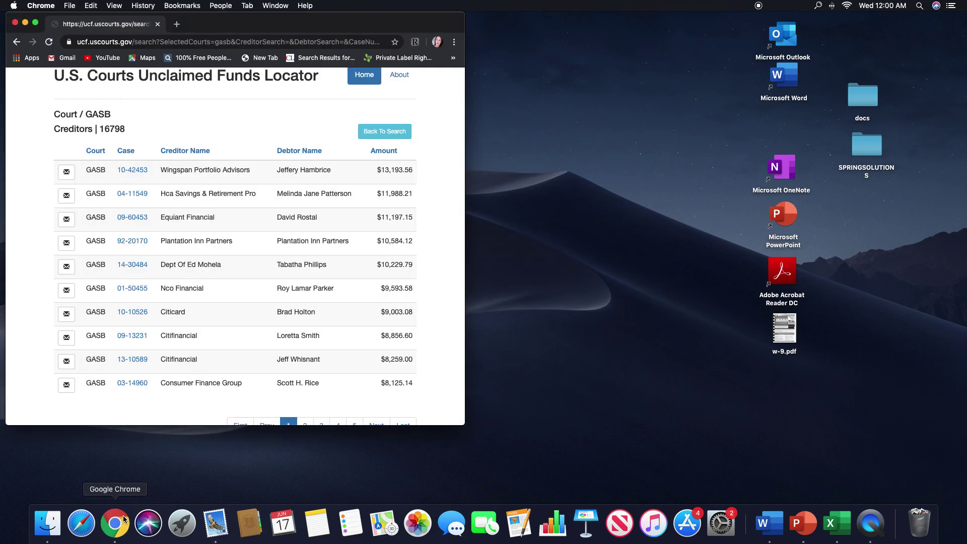
left_click(115, 522)
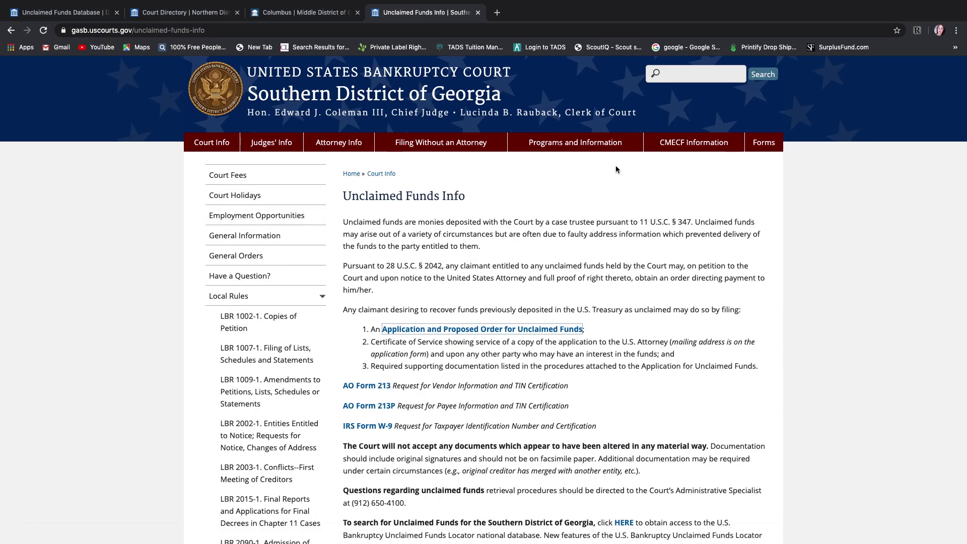
scroll(394, 203, "down", 5)
scroll(394, 203, "down", 5)
scroll(393, 202, "down", 3)
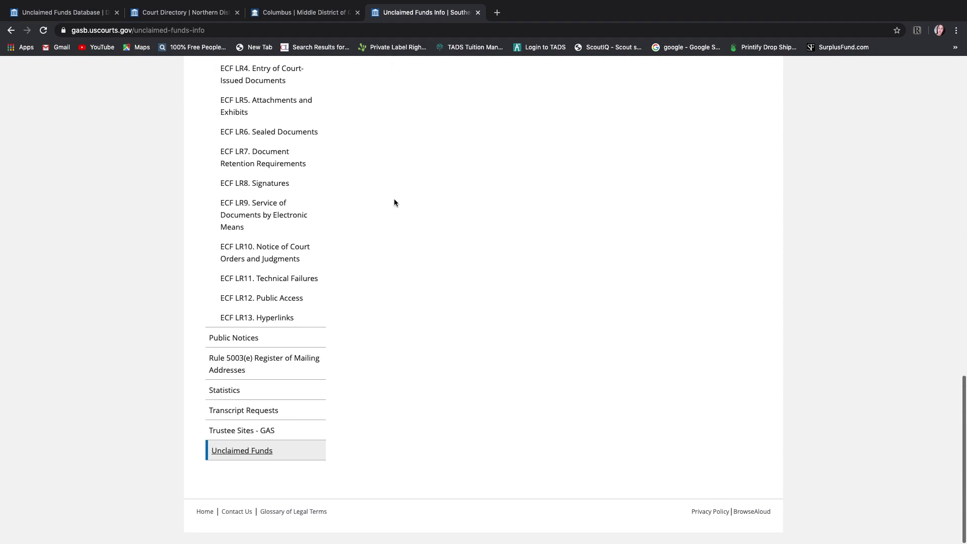
scroll(394, 202, "up", 5)
scroll(394, 202, "up", 5)
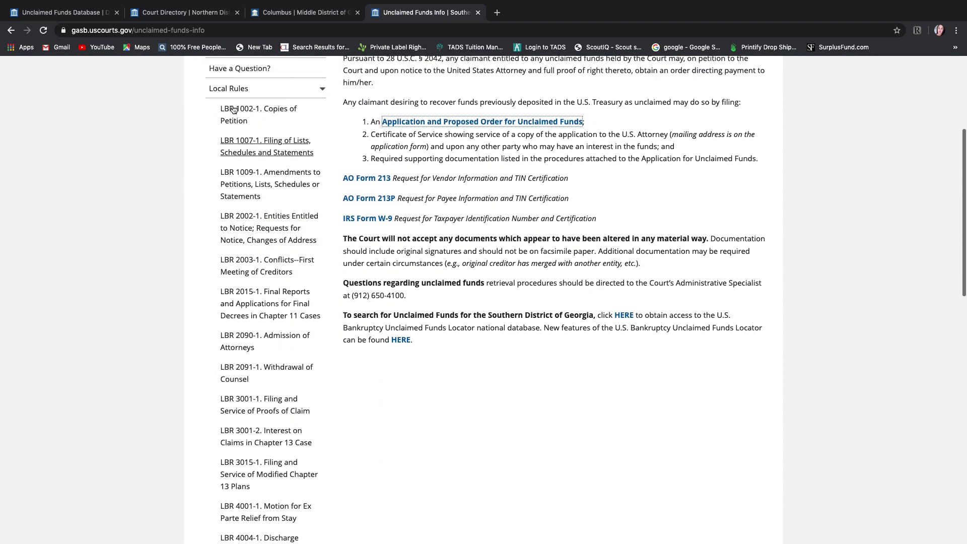
scroll(393, 202, "up", 5)
left_click(216, 94)
mouse_move(212, 142)
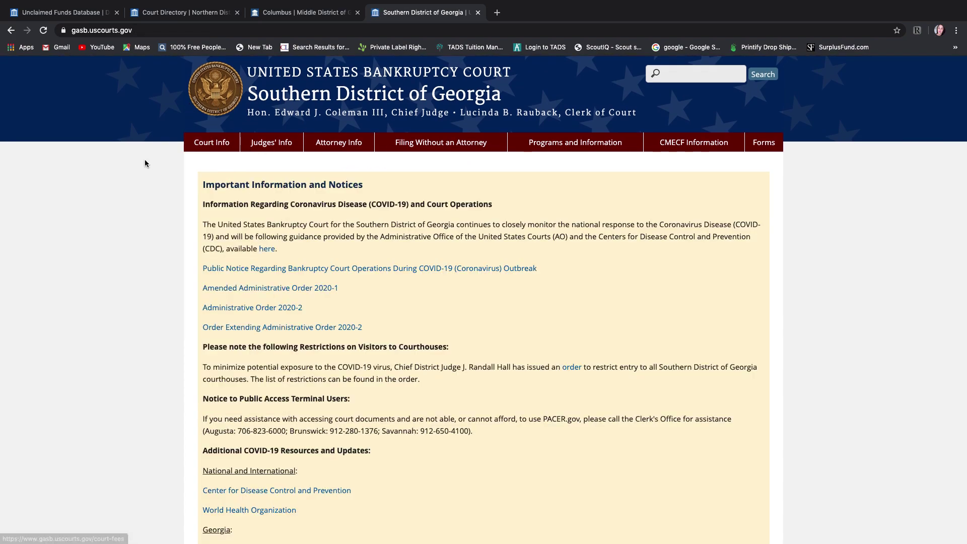
scroll(144, 160, "down", 5)
scroll(145, 159, "down", 5)
scroll(144, 159, "down", 5)
scroll(144, 160, "down", 5)
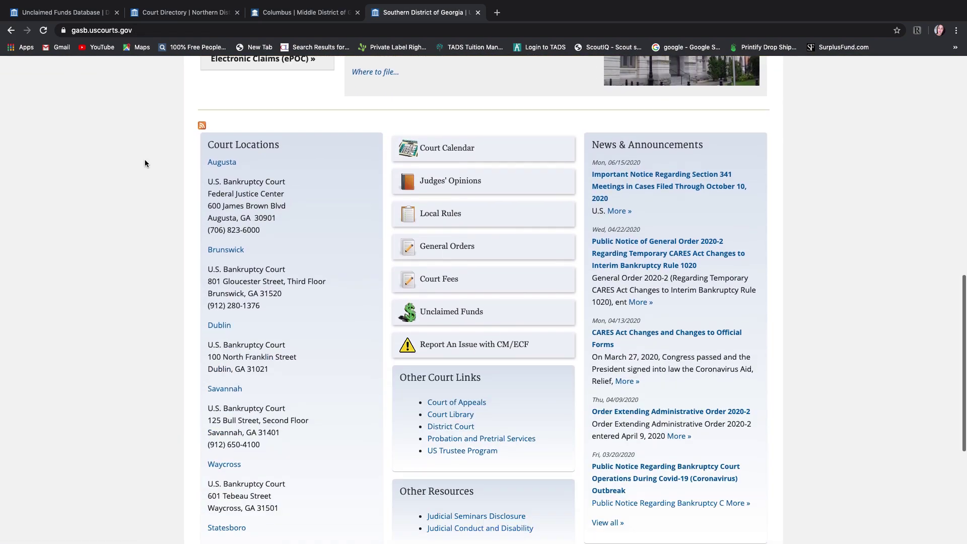
scroll(145, 160, "down", 2)
scroll(144, 160, "down", 2)
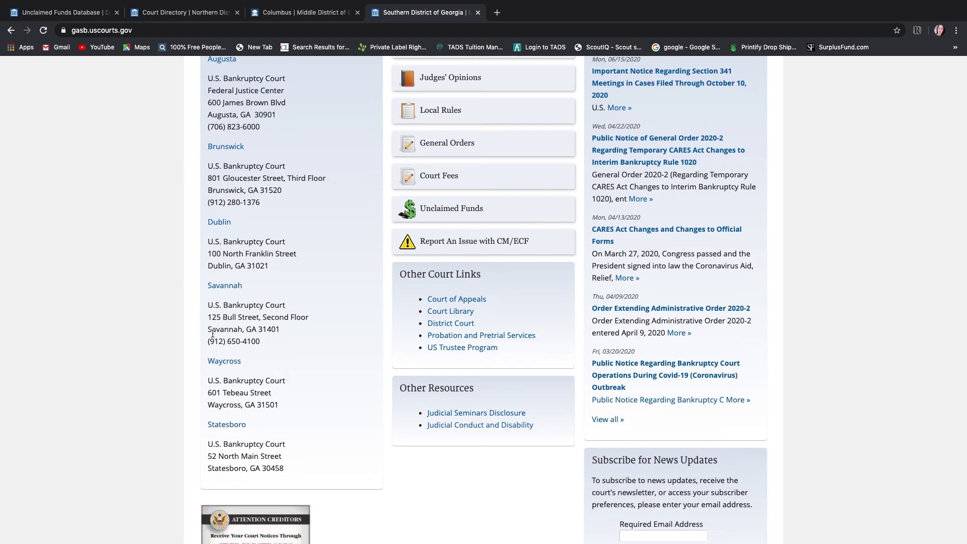
scroll(228, 341, "down", 1)
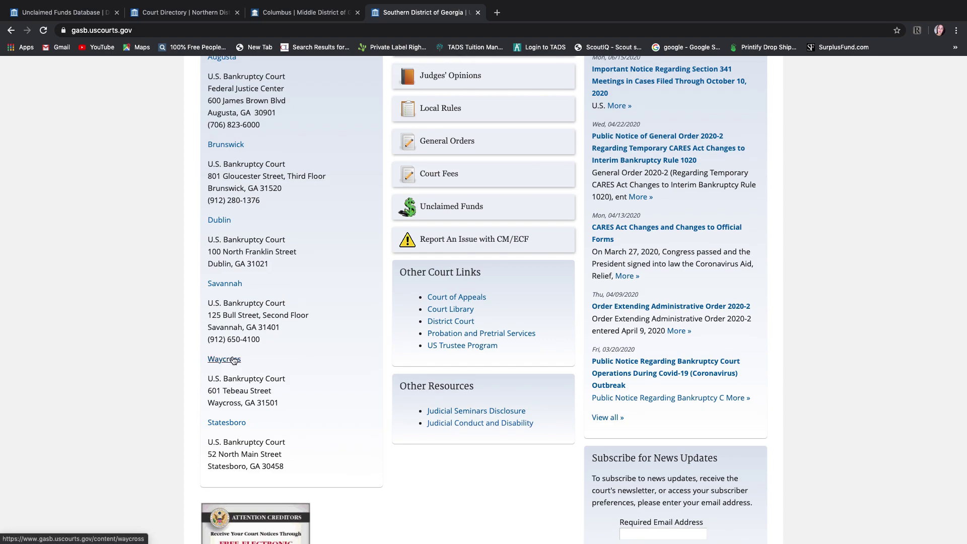
scroll(233, 361, "down", 1)
scroll(233, 360, "up", 4)
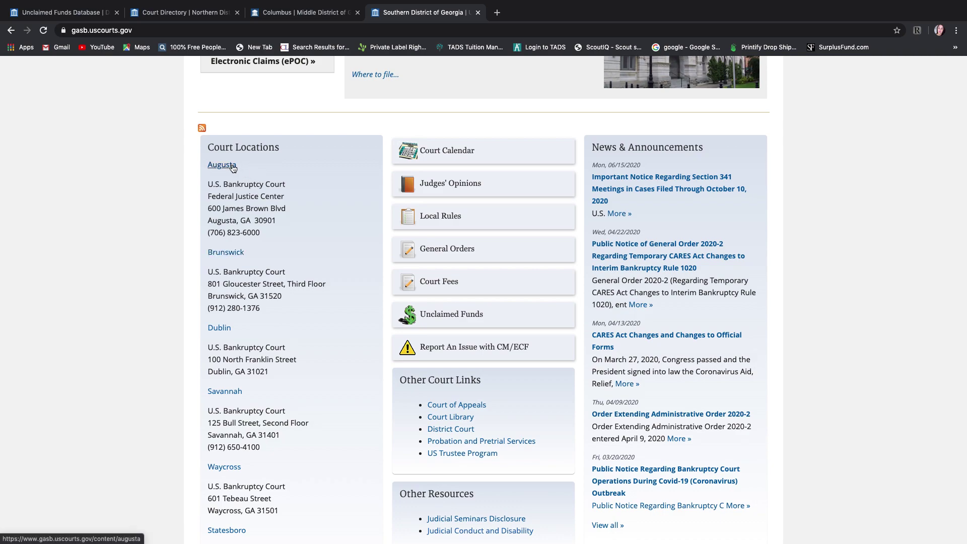
scroll(212, 282, "down", 2)
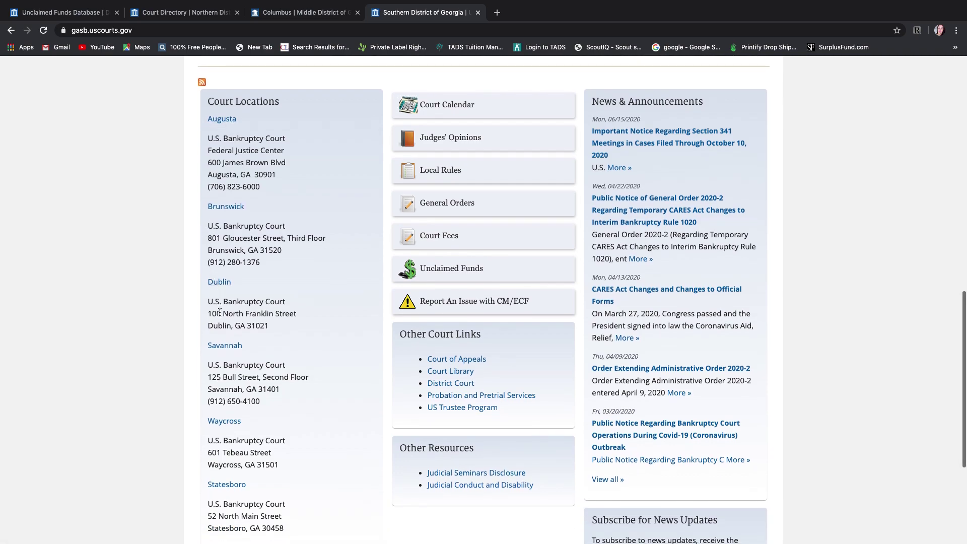
scroll(219, 313, "down", 3)
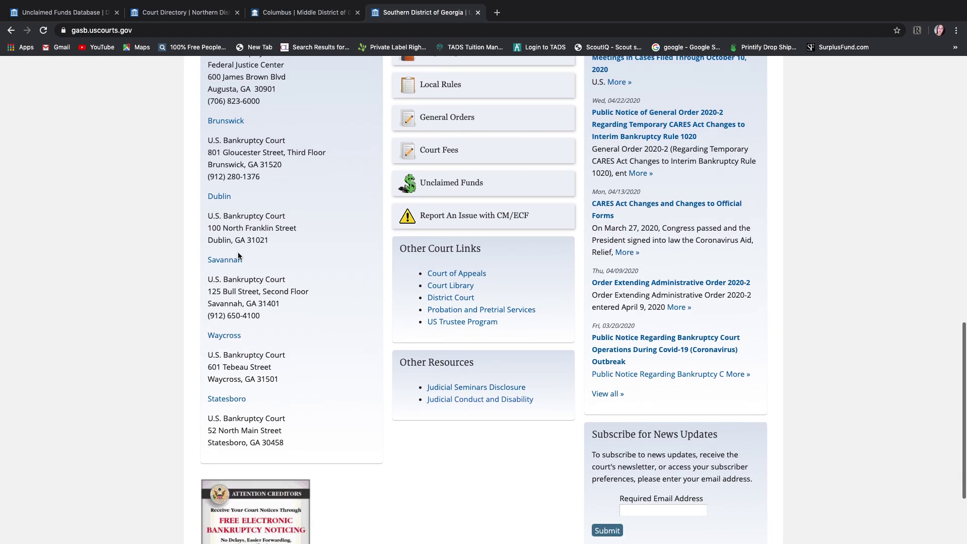
scroll(238, 257, "down", 1)
scroll(238, 257, "up", 5)
scroll(238, 257, "up", 6)
scroll(239, 257, "up", 5)
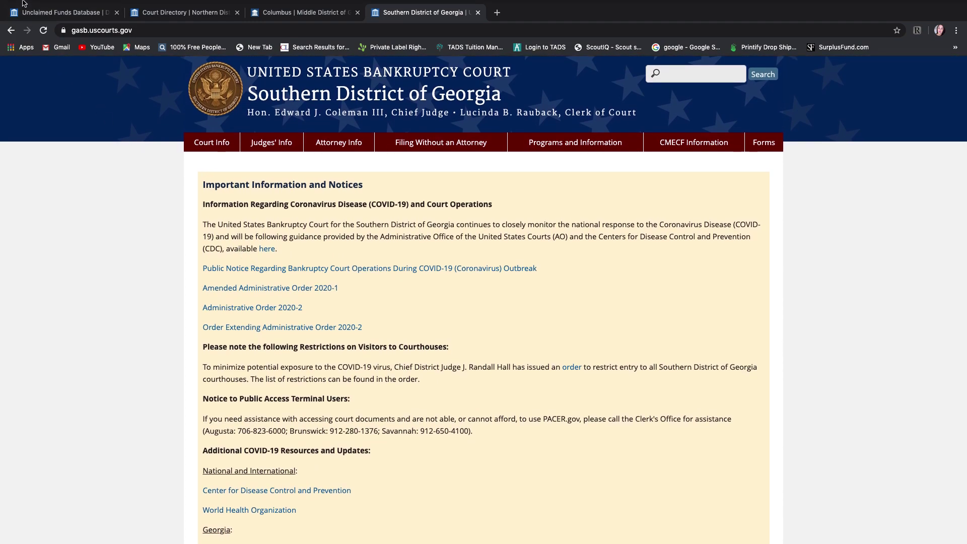
mouse_move(31, 2)
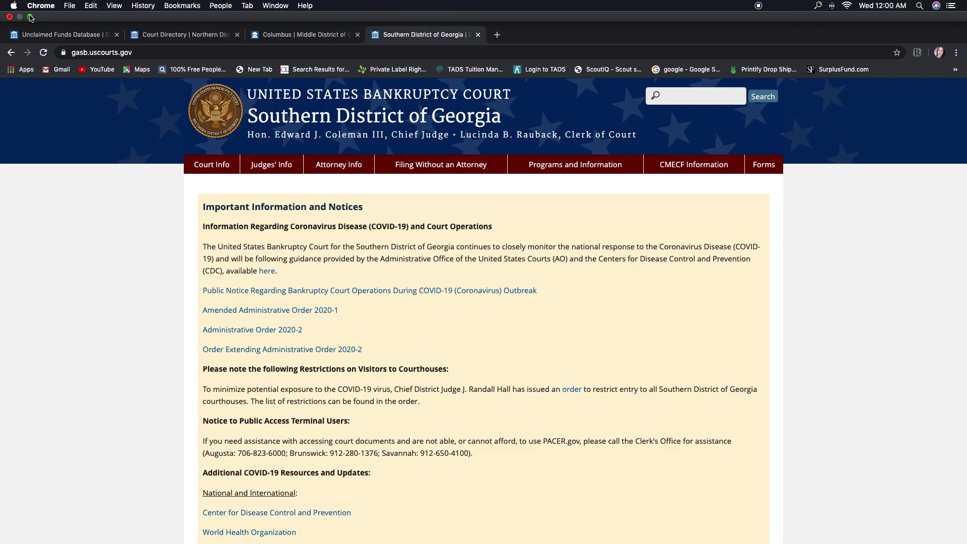
left_click(30, 18)
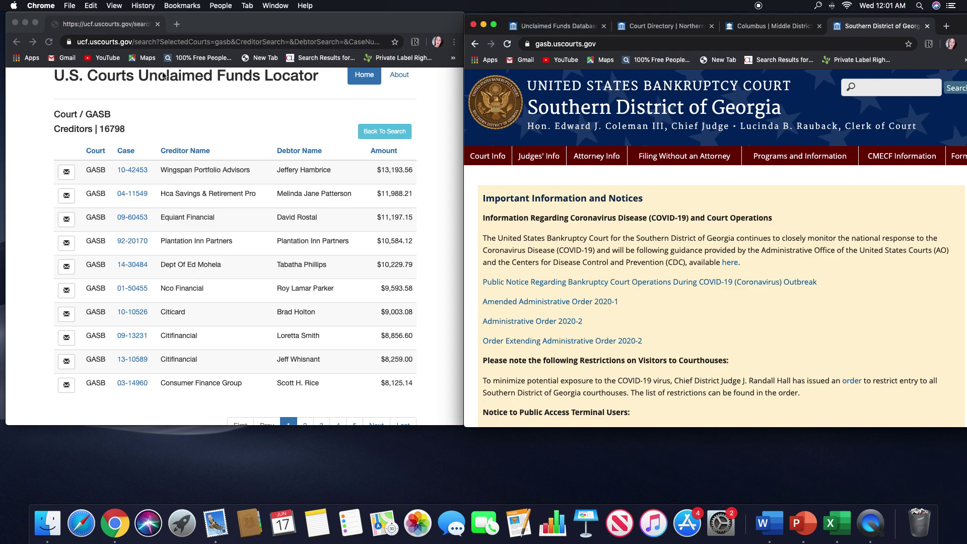
Step: Make the Unclaimed Funds Locator window with the GASB results active
left_click(110, 131)
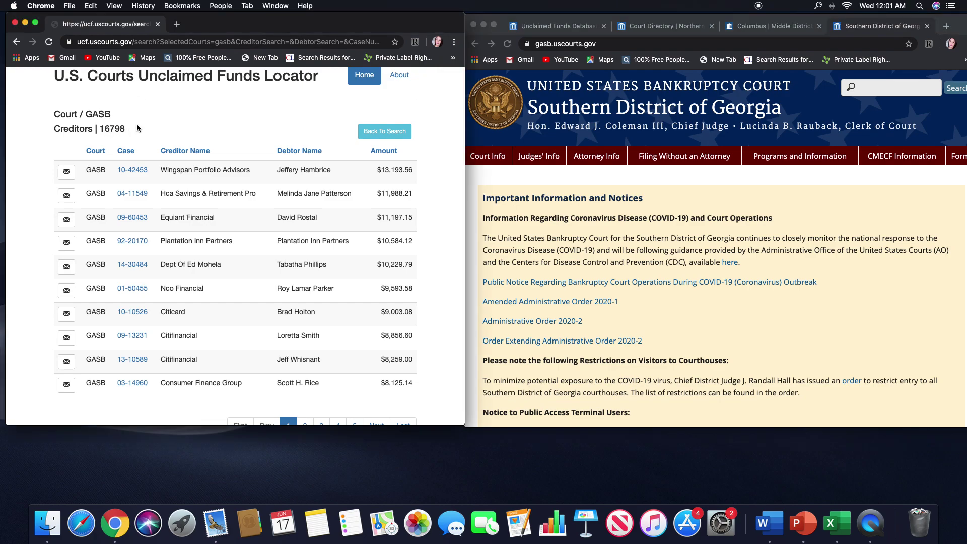